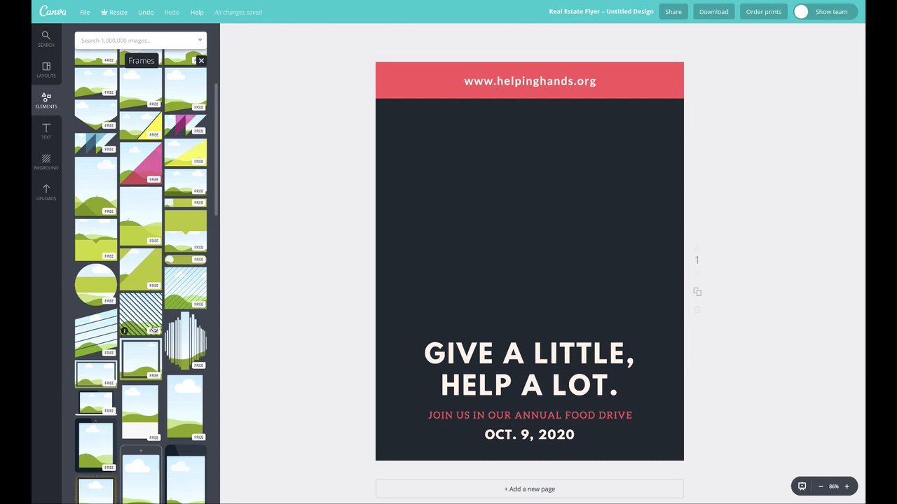
# - Add a plain circular photo frame to the empty dark area above the headline
pyautogui.scroll(-8, 153, 329)
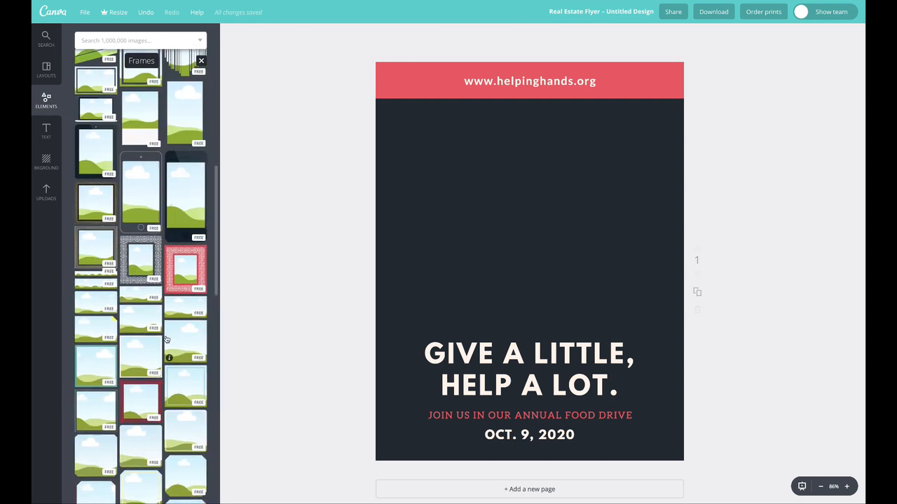
pyautogui.scroll(-8, 167, 340)
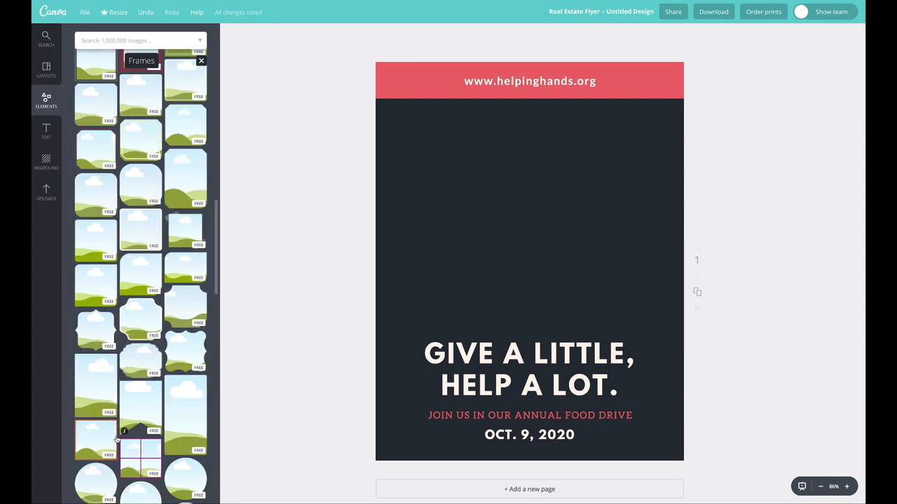
pyautogui.scroll(-5, 140, 431)
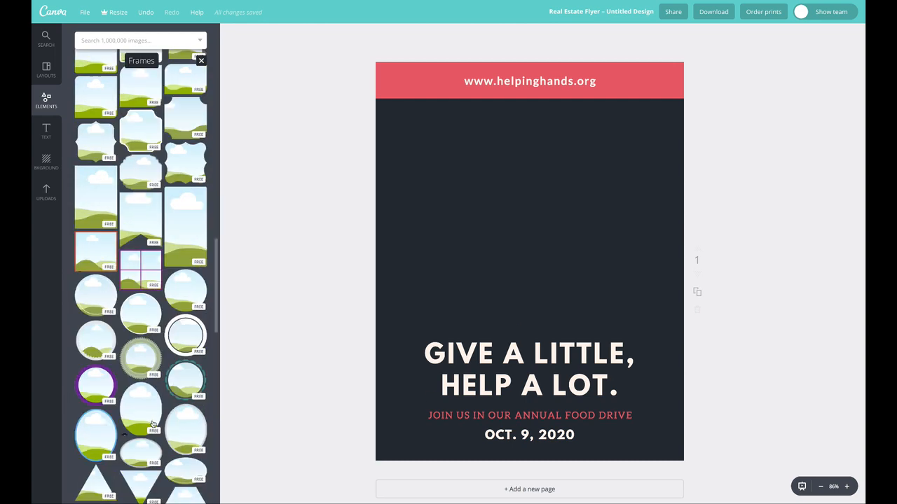
pyautogui.click(188, 289)
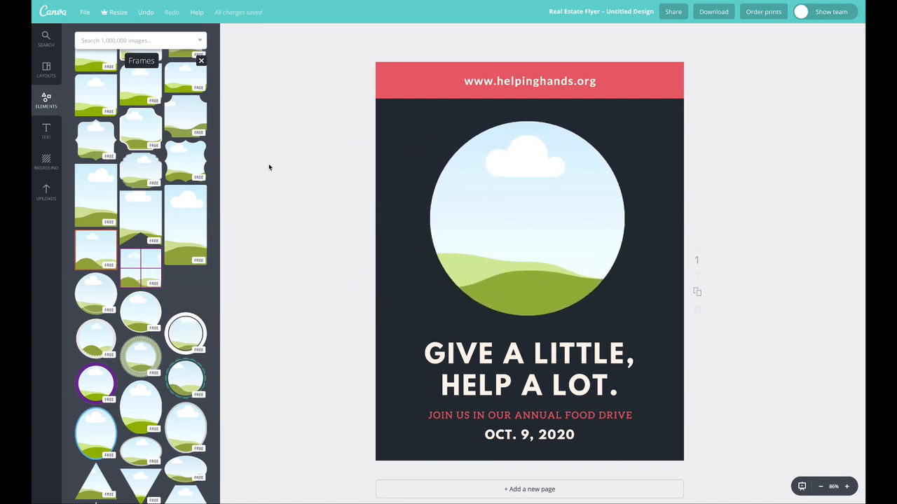
# - Fill the circular frame with the uploaded close-up photo of the young child
pyautogui.click(45, 193)
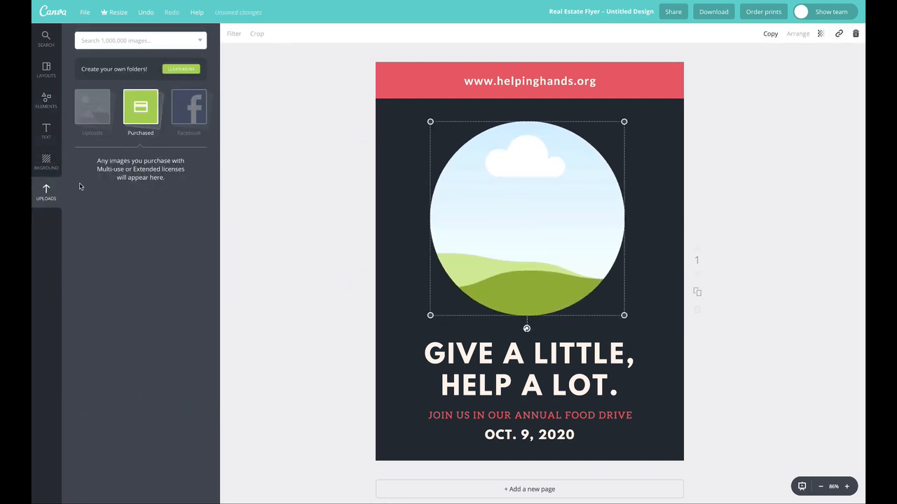
pyautogui.click(96, 118)
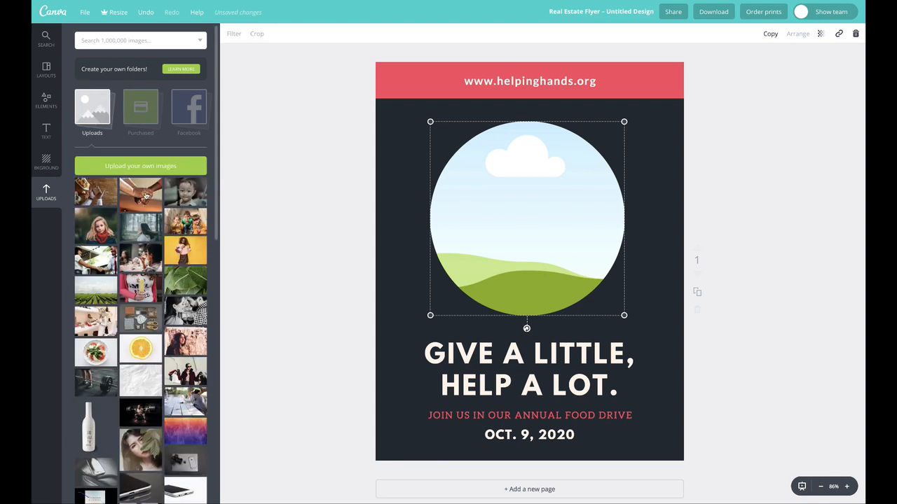
pyautogui.moveTo(163, 195); pyautogui.dragTo(504, 217)
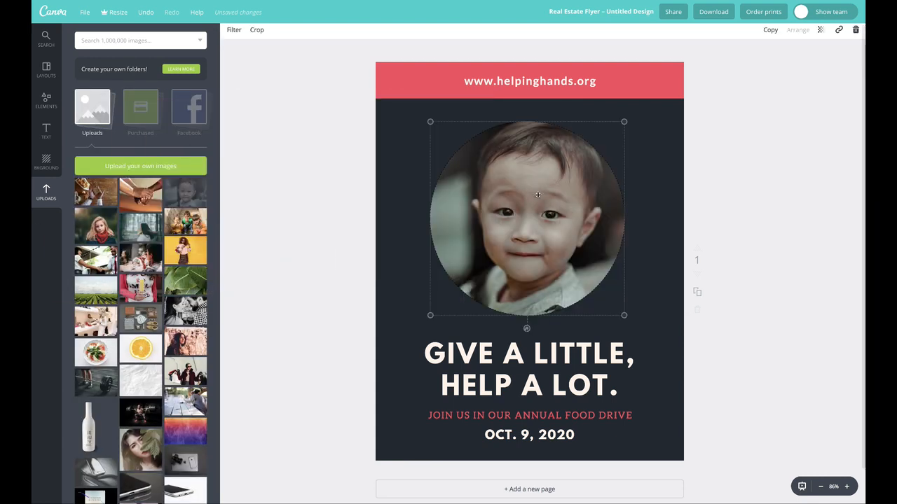
pyautogui.click(792, 206)
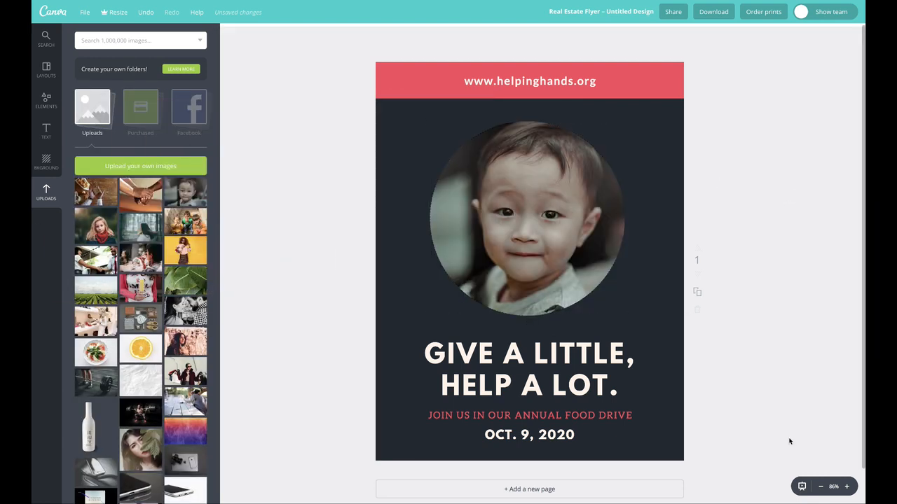
# - Open the child's photo inside the circular frame for cropping and accept the crop
pyautogui.click(551, 217)
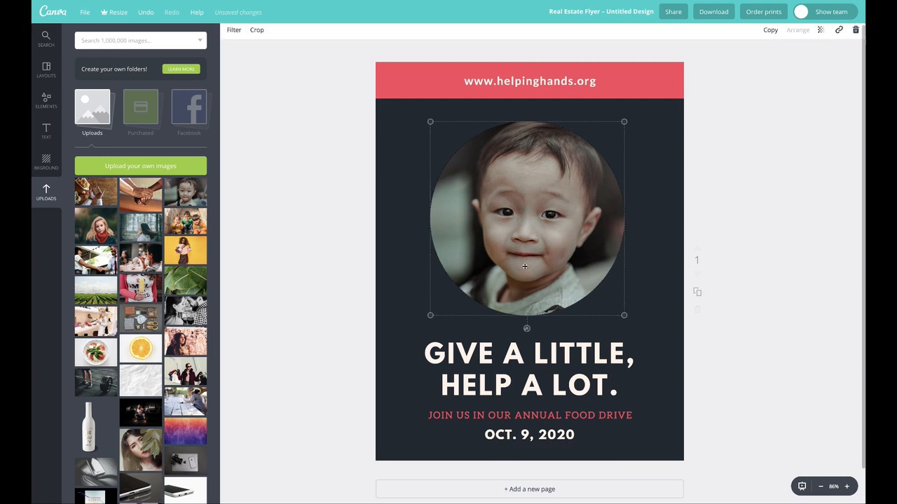
pyautogui.doubleClick(550, 214)
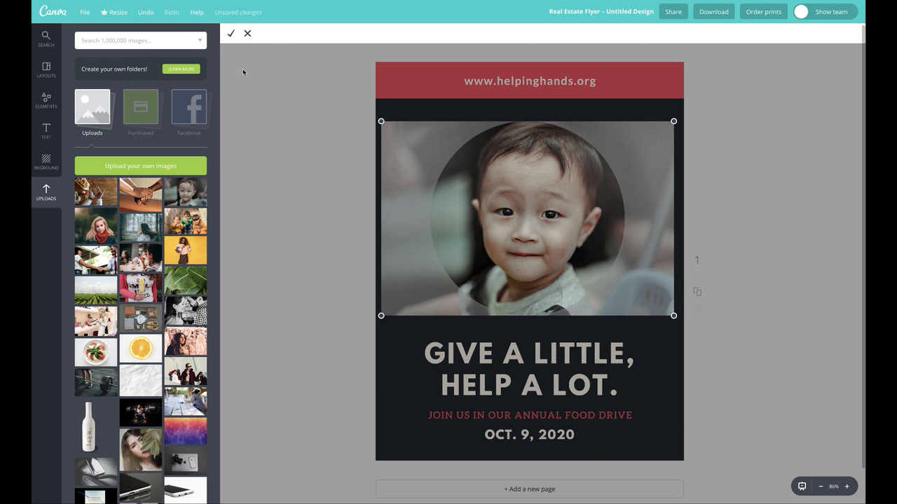
pyautogui.click(231, 35)
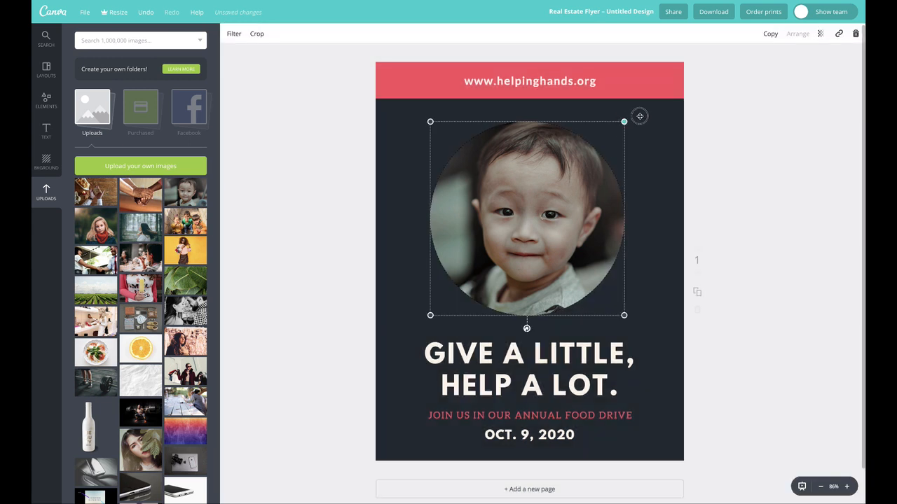
# - Enlarge the circular photo frame to overlap the banner and headline, and send it behind them
pyautogui.moveTo(640, 116); pyautogui.dragTo(718, 42)
pyautogui.moveTo(583, 159); pyautogui.dragTo(562, 182)
pyautogui.click(796, 35)
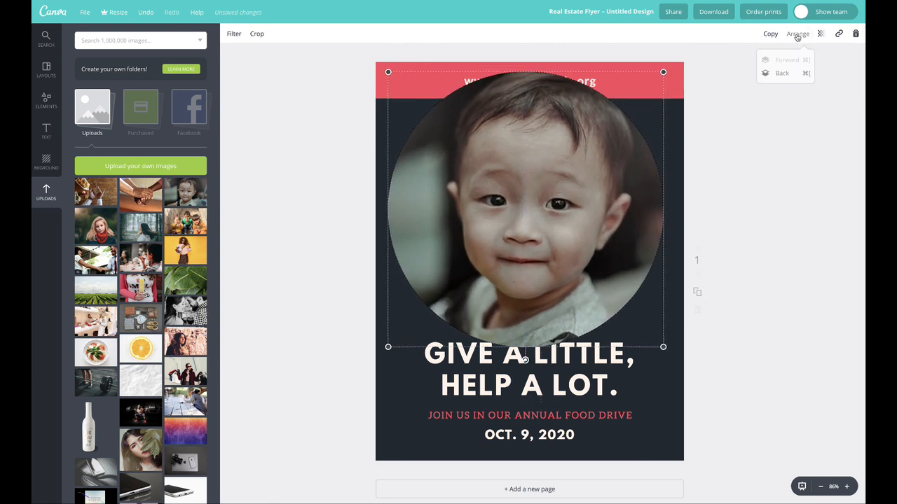
pyautogui.click(781, 75)
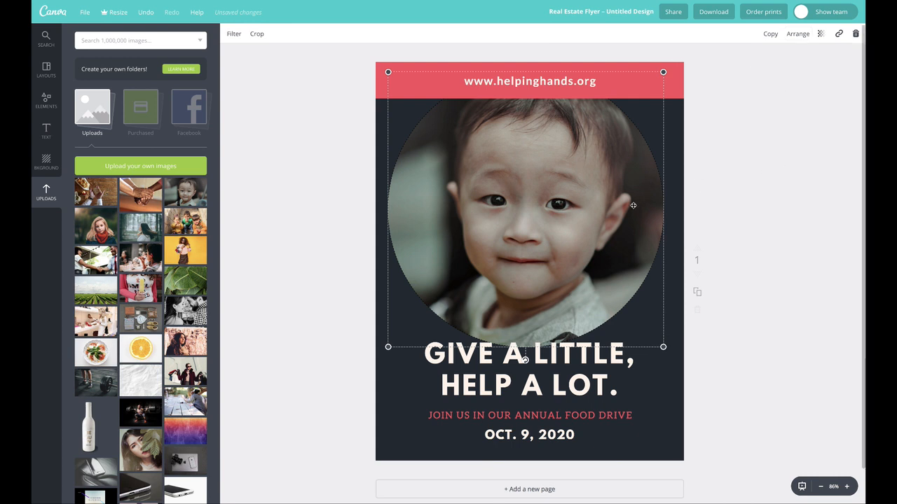
# - Shrink the child's circular frame and position it partly off the page's left edge, just below the website address
pyautogui.moveTo(601, 214); pyautogui.dragTo(521, 201)
pyautogui.moveTo(587, 330); pyautogui.dragTo(519, 262)
pyautogui.moveTo(497, 227); pyautogui.dragTo(537, 260)
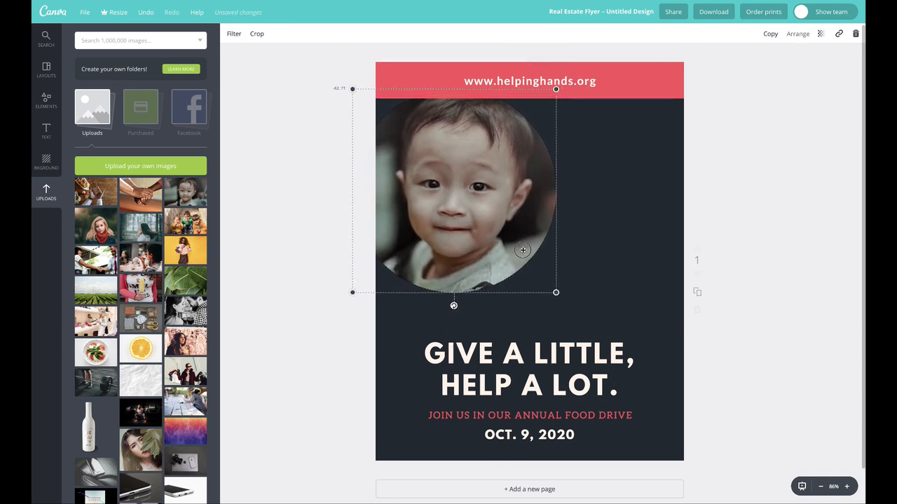
# - Duplicate the circular frame, place the copy at the page's right edge and fill it with the clasped-hands photo
pyautogui.click(770, 34)
pyautogui.moveTo(525, 187); pyautogui.dragTo(655, 238)
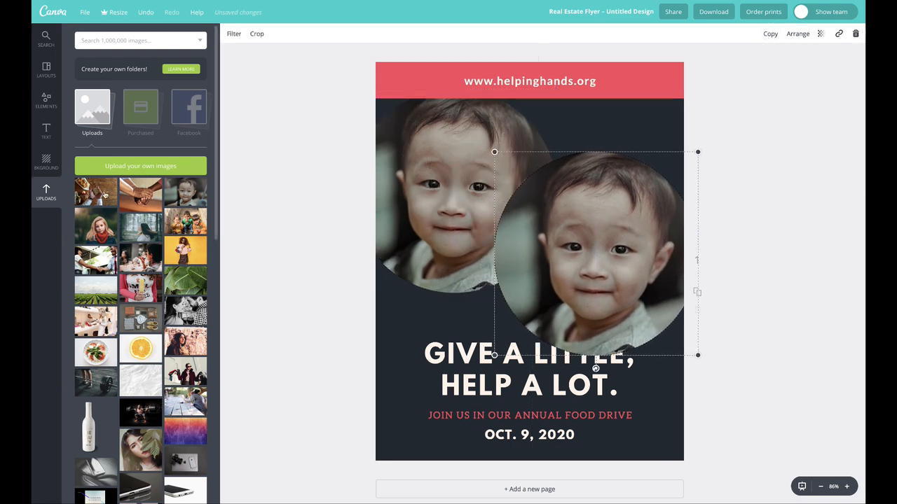
pyautogui.moveTo(133, 192); pyautogui.dragTo(593, 208)
pyautogui.click(788, 196)
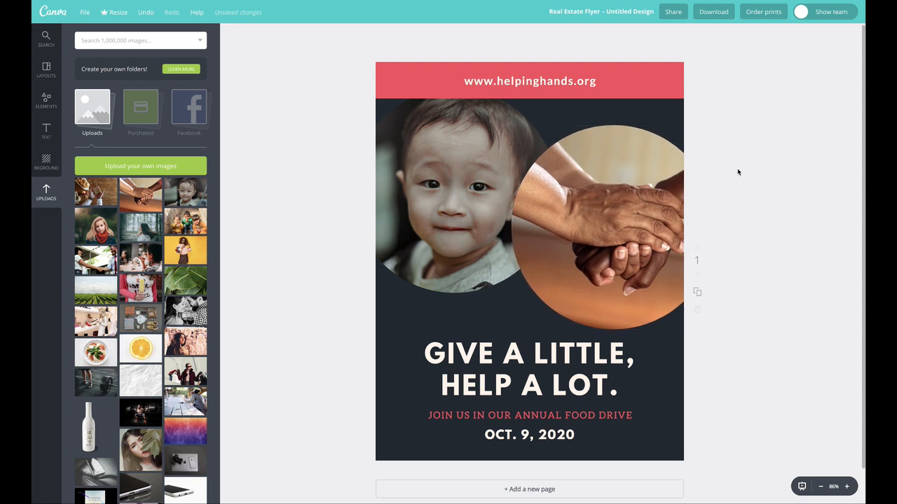
# - Bring the child's circular frame in front of the banner and hands photo, and shift it slightly left
pyautogui.click(395, 187)
pyautogui.click(796, 35)
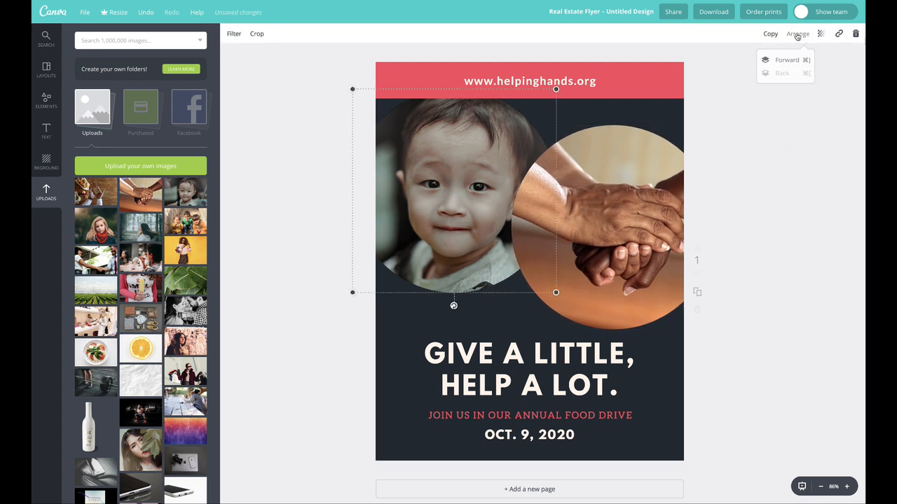
pyautogui.click(783, 61)
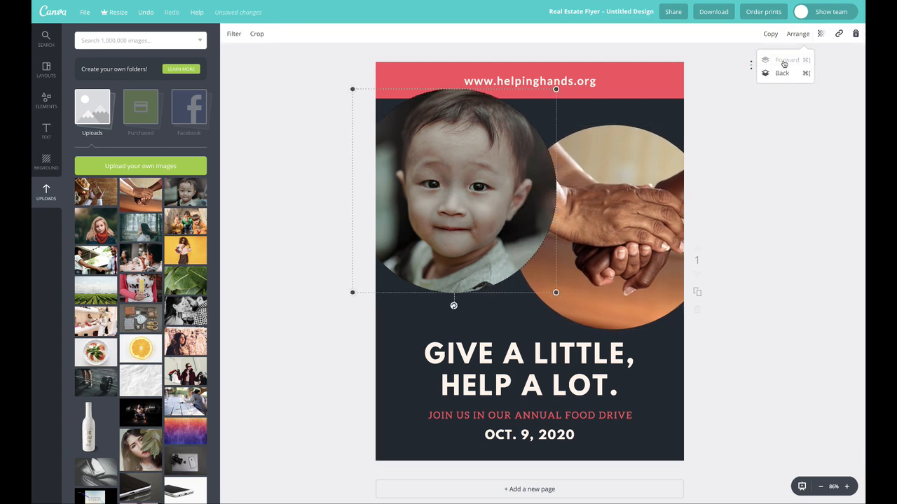
pyautogui.moveTo(485, 161); pyautogui.dragTo(474, 167)
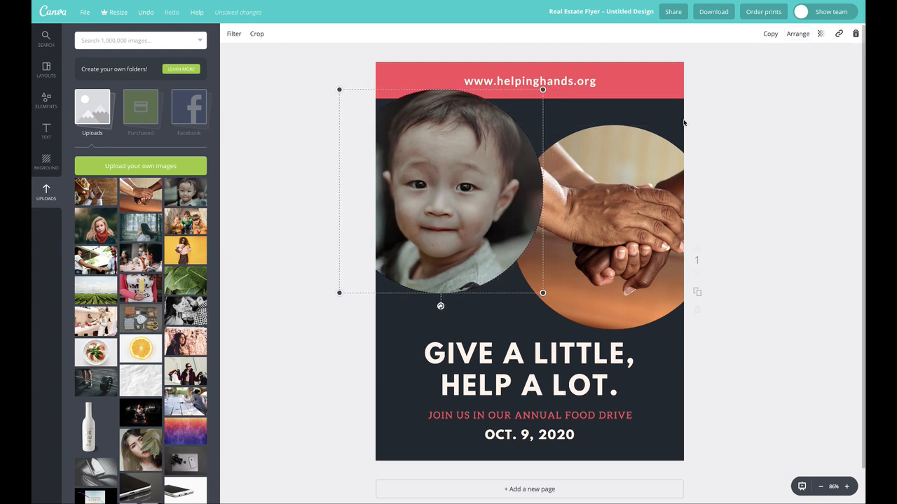
pyautogui.click(725, 119)
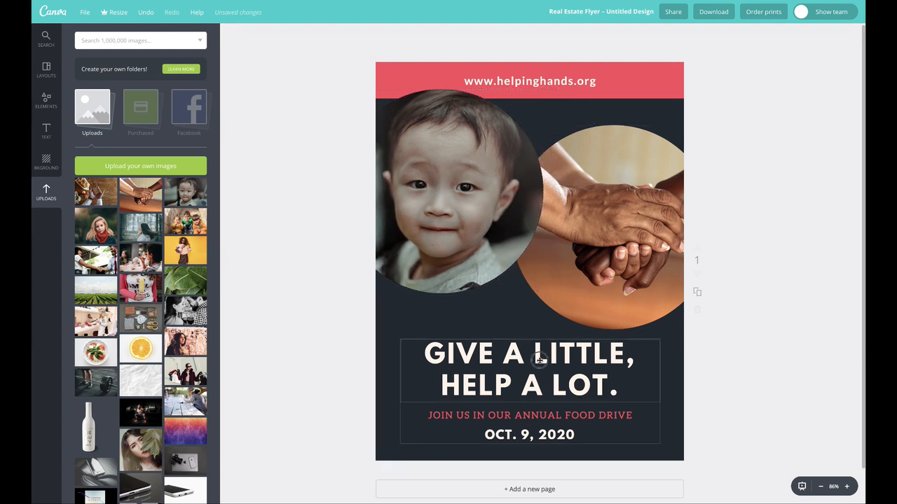
# - Nudge the clasped-hands frame slightly right, and enlarge and reposition the photo inside it so the hands fill the circle
pyautogui.click(539, 360)
pyautogui.click(791, 271)
pyautogui.moveTo(625, 240); pyautogui.dragTo(579, 216)
pyautogui.doubleClick(602, 215)
pyautogui.moveTo(472, 329); pyautogui.dragTo(427, 370)
pyautogui.moveTo(592, 272); pyautogui.dragTo(606, 259)
pyautogui.click(230, 33)
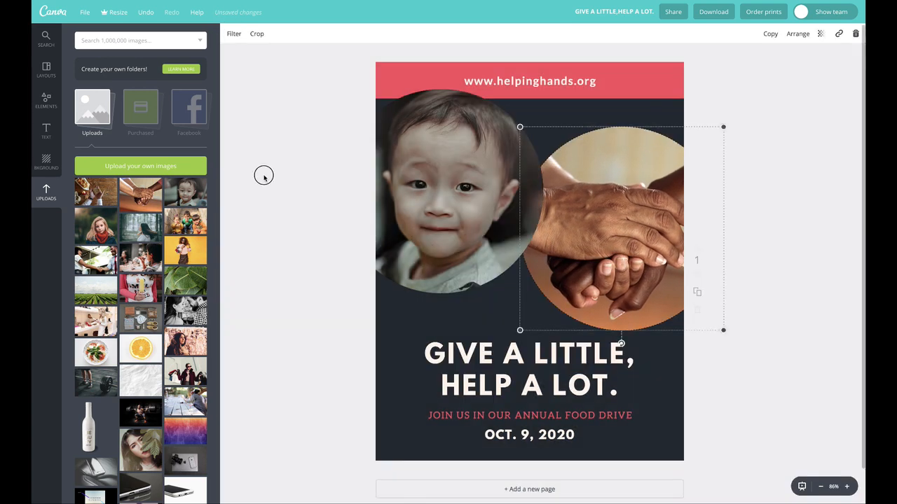
# - Crop the child's photo by enlarging it inside its circular frame and recentring the face
pyautogui.doubleClick(481, 184)
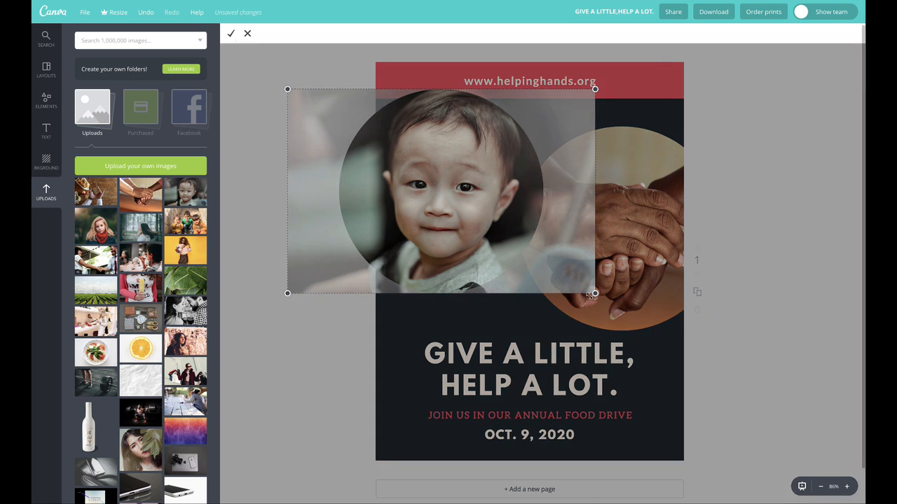
pyautogui.moveTo(596, 294); pyautogui.dragTo(652, 332)
pyautogui.moveTo(472, 217); pyautogui.dragTo(457, 214)
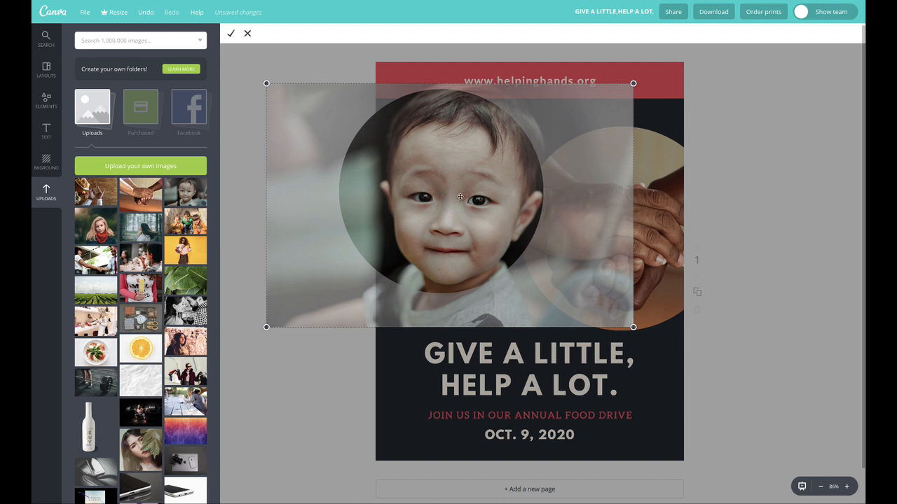
pyautogui.click(230, 34)
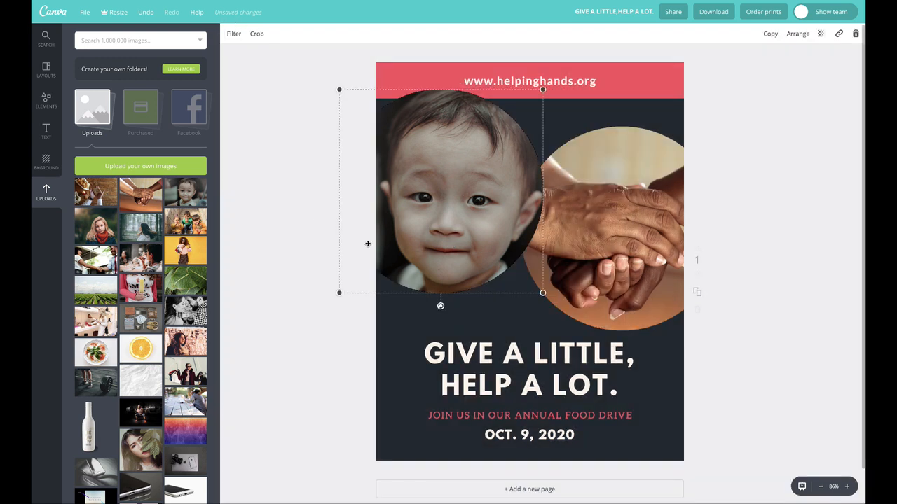
pyautogui.click(290, 88)
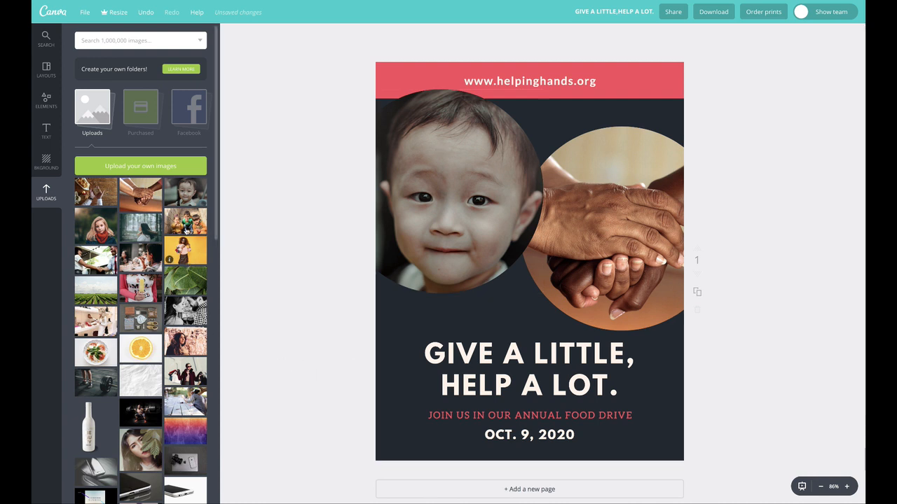
# - Delete the child's photo from the left circular frame, and delete the emptied frame
pyautogui.click(430, 212)
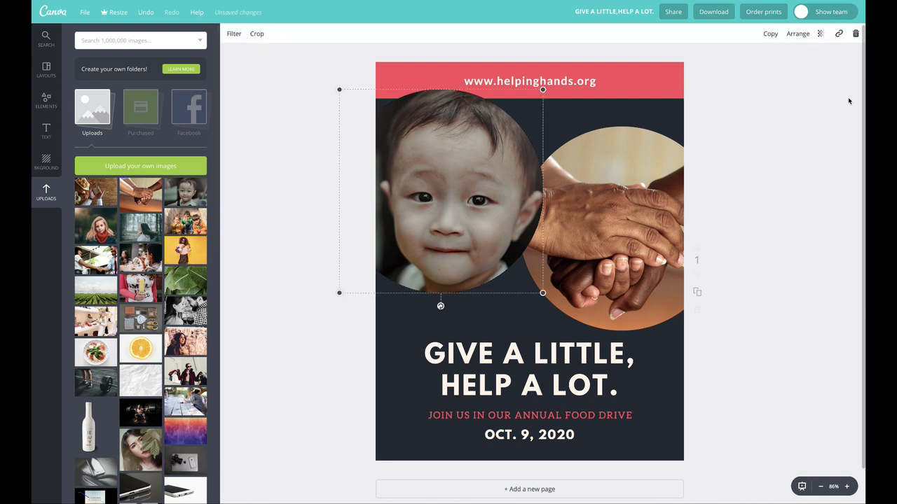
pyautogui.click(855, 34)
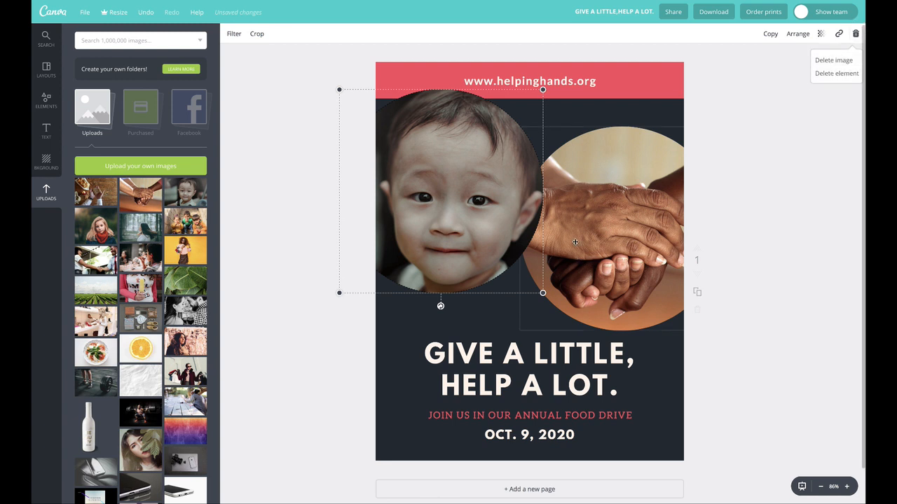
pyautogui.click(834, 60)
pyautogui.click(856, 36)
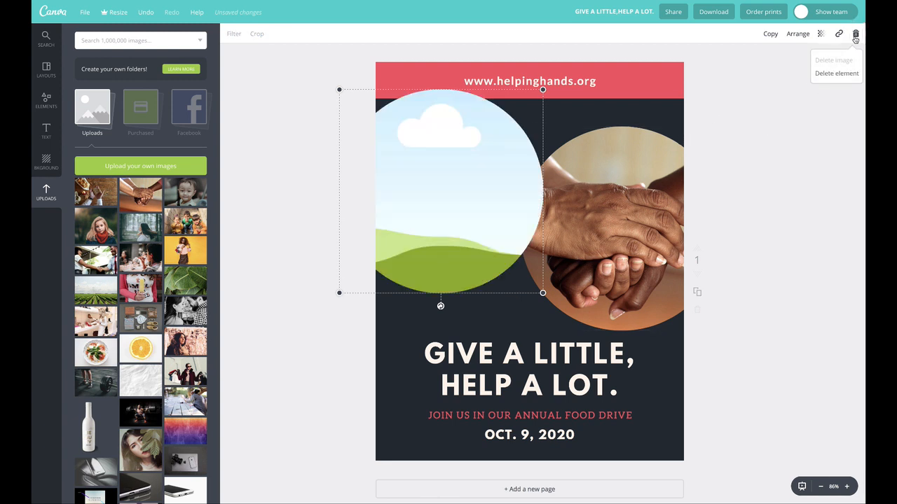
pyautogui.click(837, 73)
# - Delete the remaining circular frame together with its clasped-hands photo
pyautogui.click(561, 175)
pyautogui.click(855, 34)
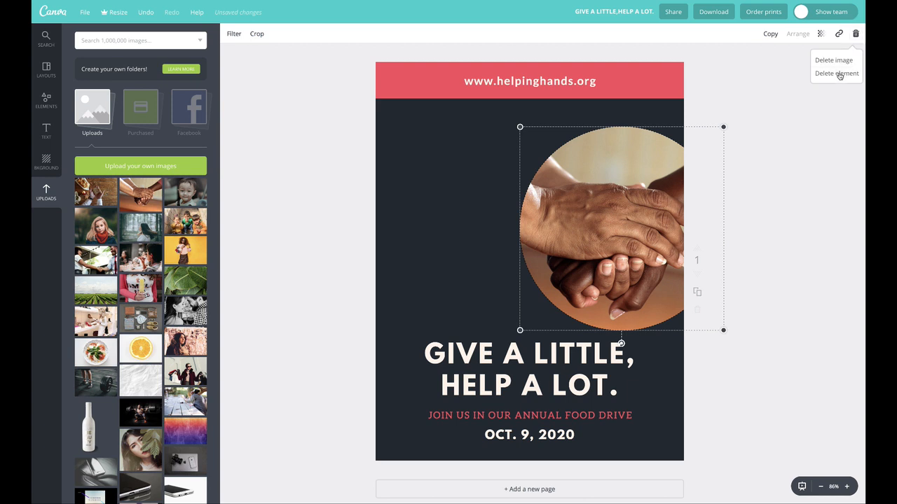
pyautogui.click(836, 74)
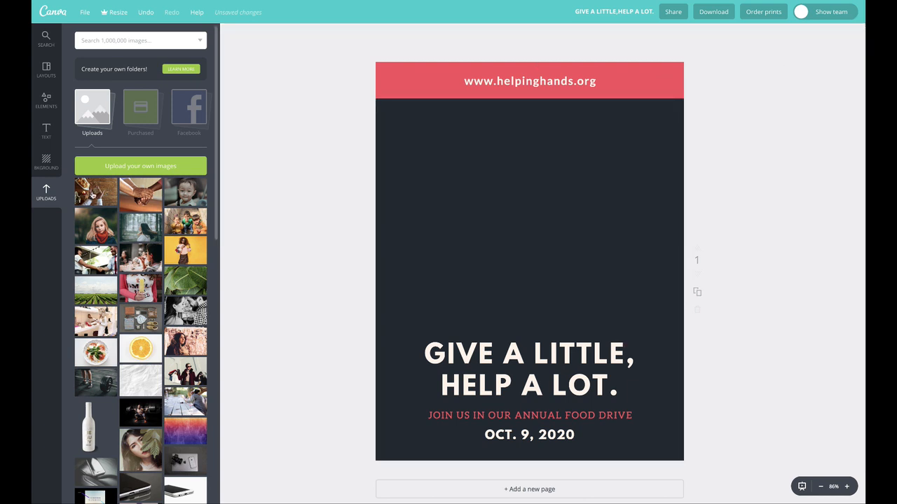
# - Place the uploaded photo of three children across the full page width, layered behind the red website banner
pyautogui.moveTo(175, 212); pyautogui.dragTo(401, 201)
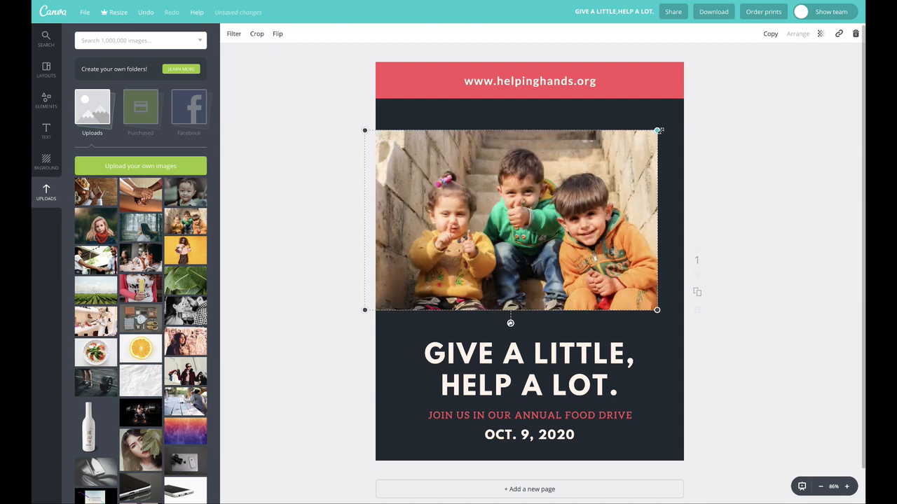
pyautogui.moveTo(657, 130); pyautogui.dragTo(695, 107)
pyautogui.moveTo(625, 176); pyautogui.dragTo(621, 165)
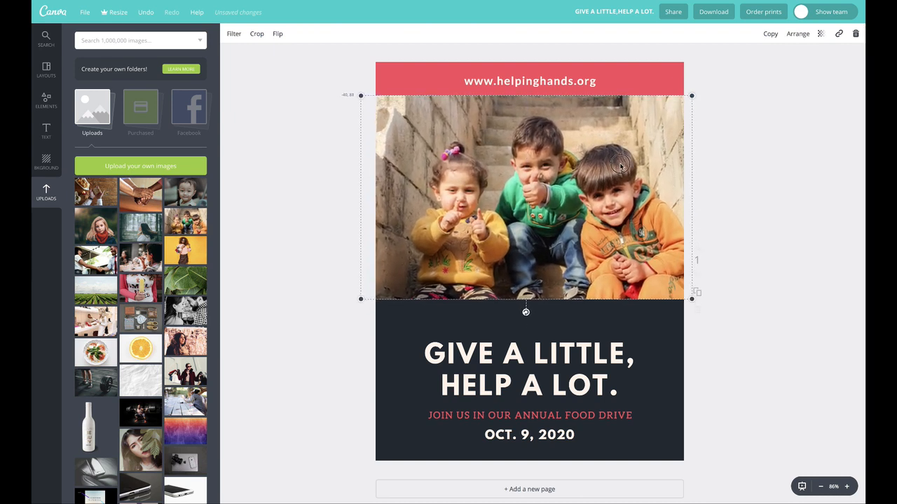
pyautogui.click(797, 33)
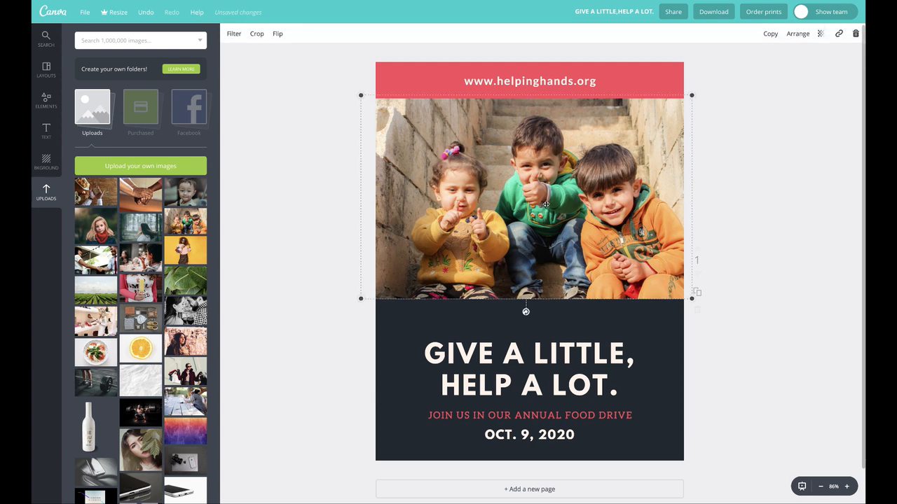
# - Enlarge the photo of three children past the page's side edges and crop its outer margins closer around the children
pyautogui.moveTo(691, 300); pyautogui.dragTo(735, 327)
pyautogui.moveTo(640, 267); pyautogui.dragTo(601, 265)
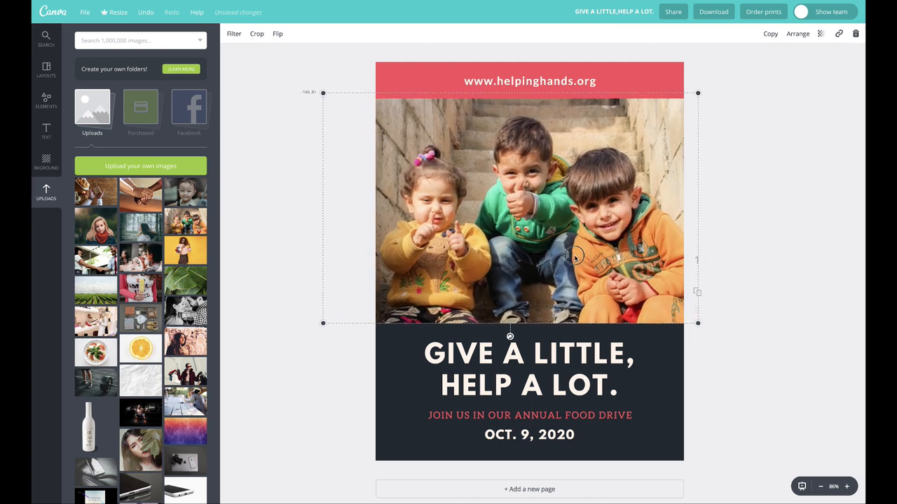
pyautogui.doubleClick(513, 174)
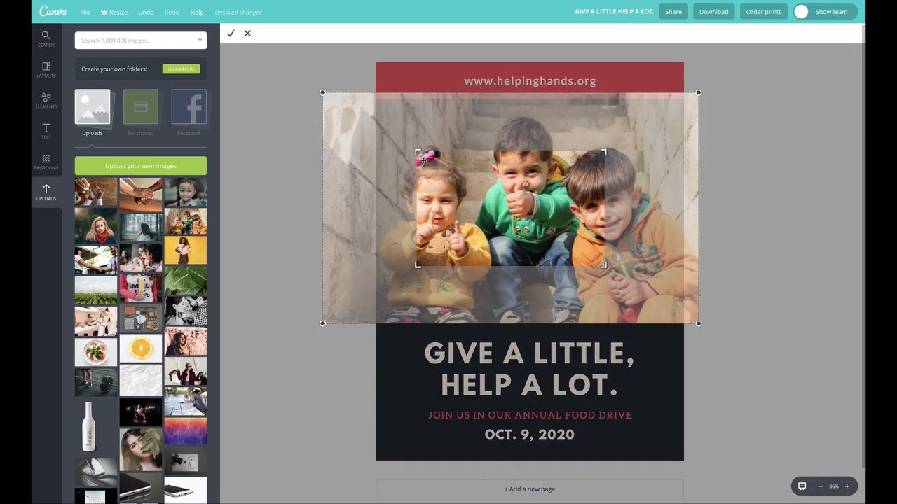
pyautogui.moveTo(416, 151); pyautogui.dragTo(385, 115)
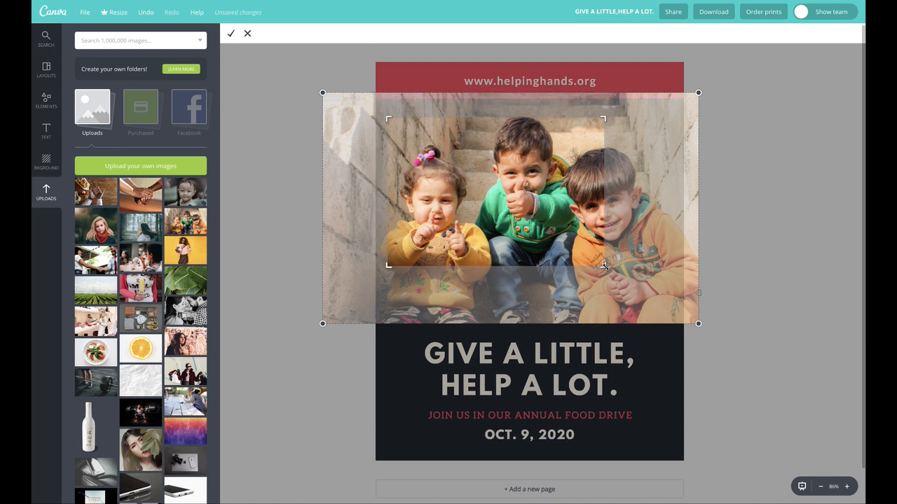
pyautogui.moveTo(604, 266); pyautogui.dragTo(682, 307)
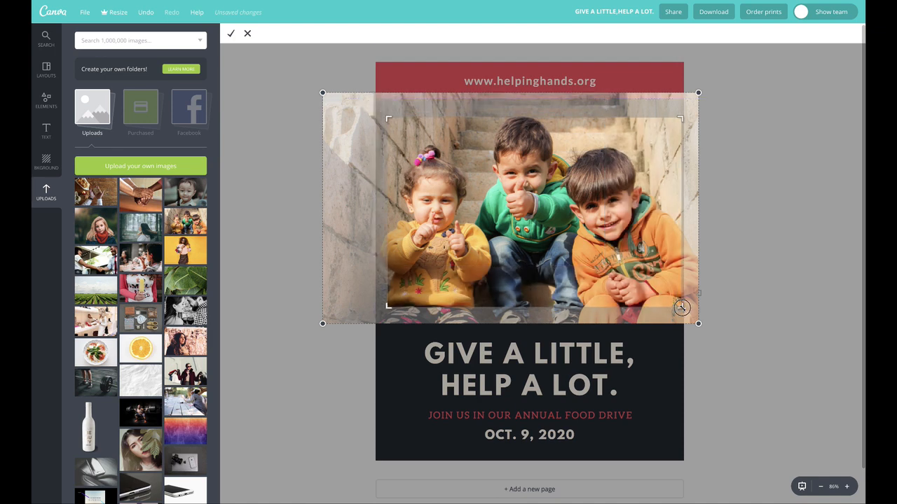
pyautogui.click(231, 34)
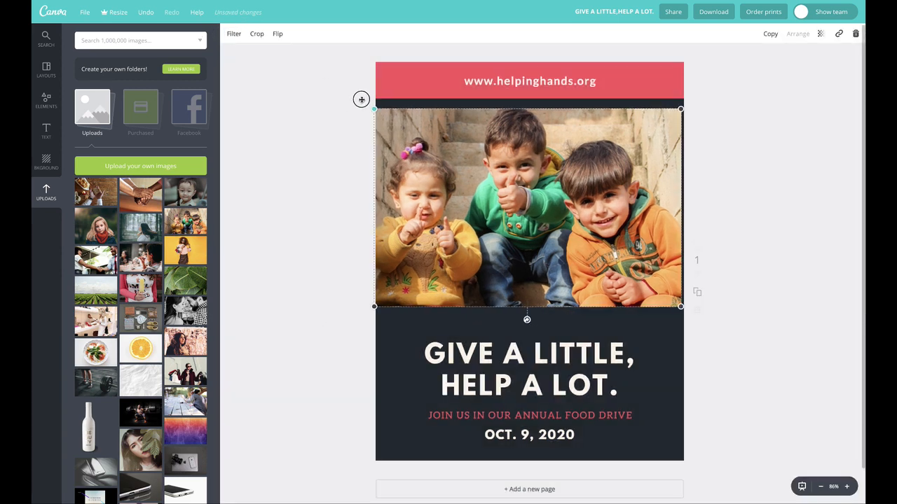
# - Enlarge the cropped photo and move it so its upper edge sits behind the red banner, above the headline
pyautogui.moveTo(360, 99); pyautogui.dragTo(333, 85)
pyautogui.moveTo(693, 314); pyautogui.dragTo(722, 329)
pyautogui.moveTo(604, 258); pyautogui.dragTo(615, 259)
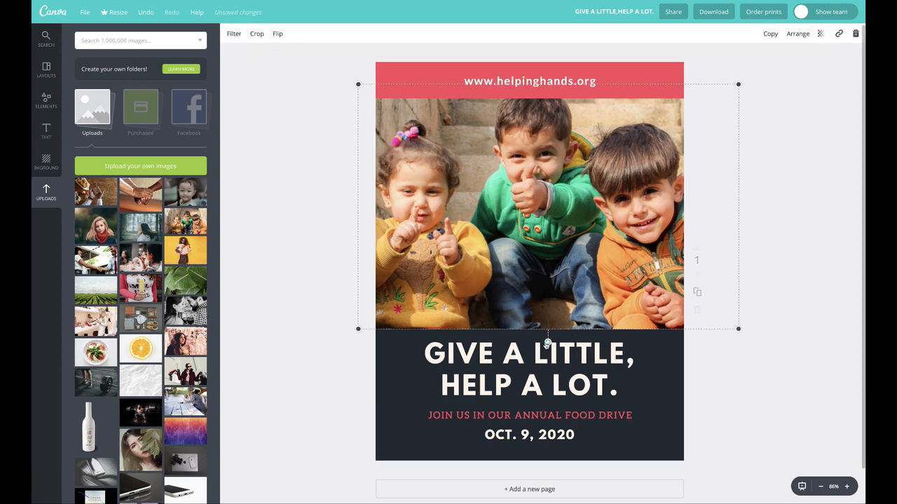
pyautogui.moveTo(549, 342)
pyautogui.mouseDown()
pyautogui.moveTo(559, 342)
pyautogui.moveTo(549, 343)
pyautogui.mouseUp()
# - Check the photo's crop area without changing it, and scale the photo down slightly while it still spans the page width
pyautogui.doubleClick(509, 189)
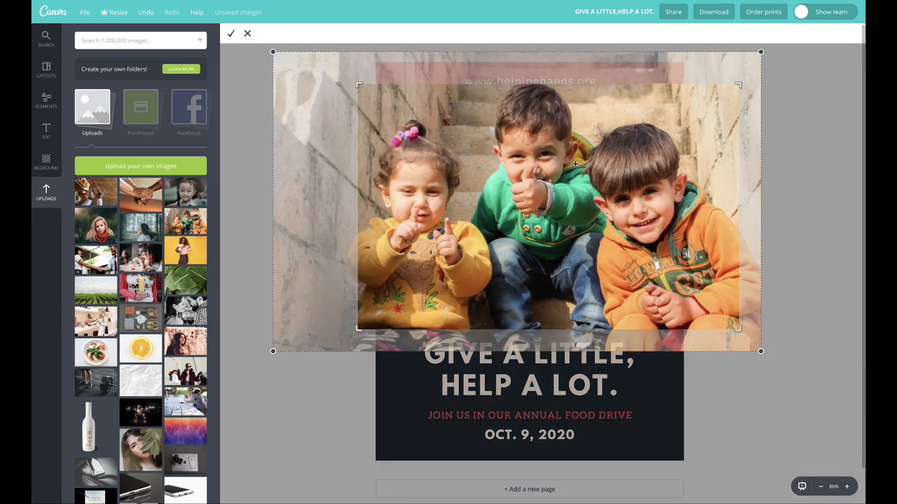
pyautogui.click(230, 34)
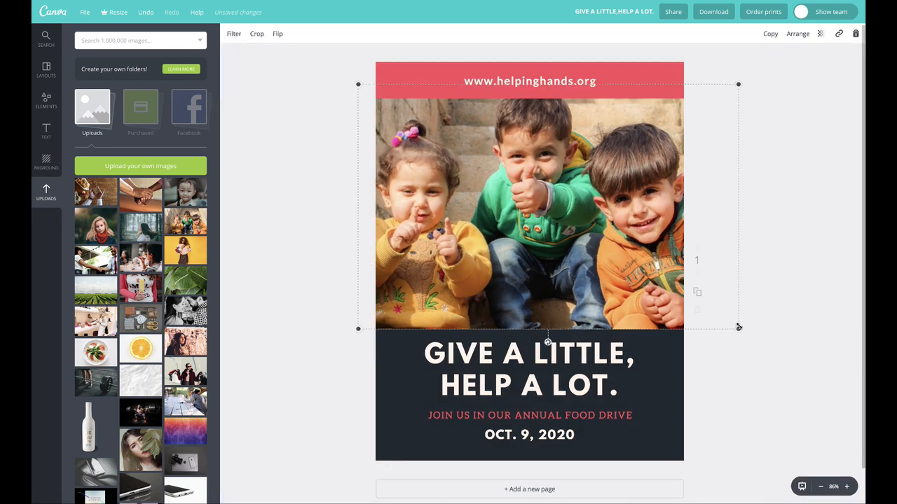
pyautogui.moveTo(737, 83); pyautogui.dragTo(722, 90)
pyautogui.click(639, 133)
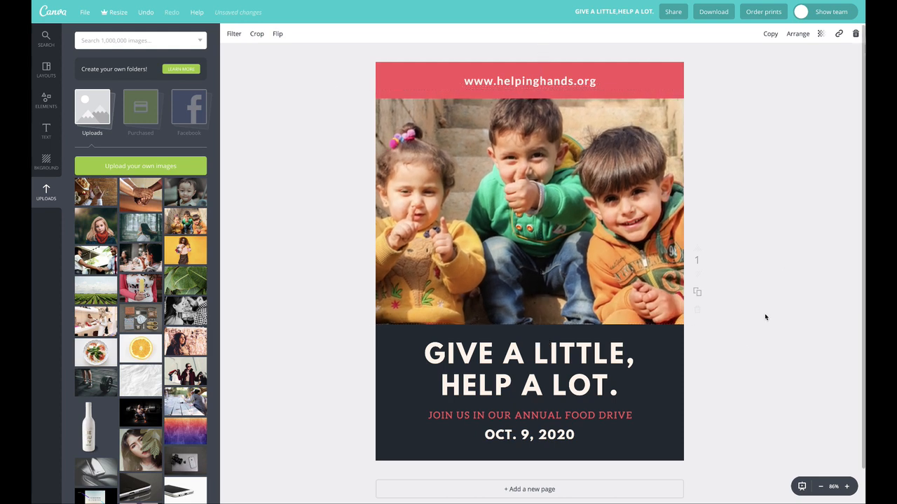
# - Delete the photo of three children from the page
pyautogui.click(740, 470)
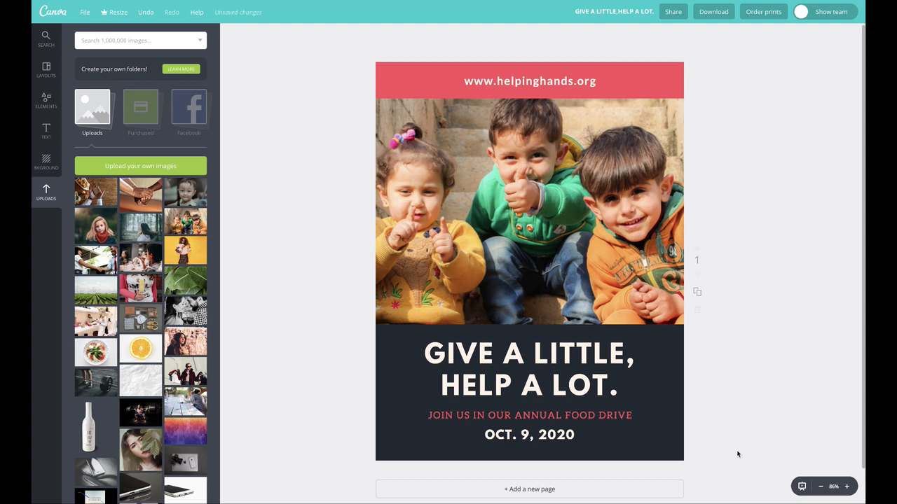
pyautogui.click(608, 248)
pyautogui.press('Delete')
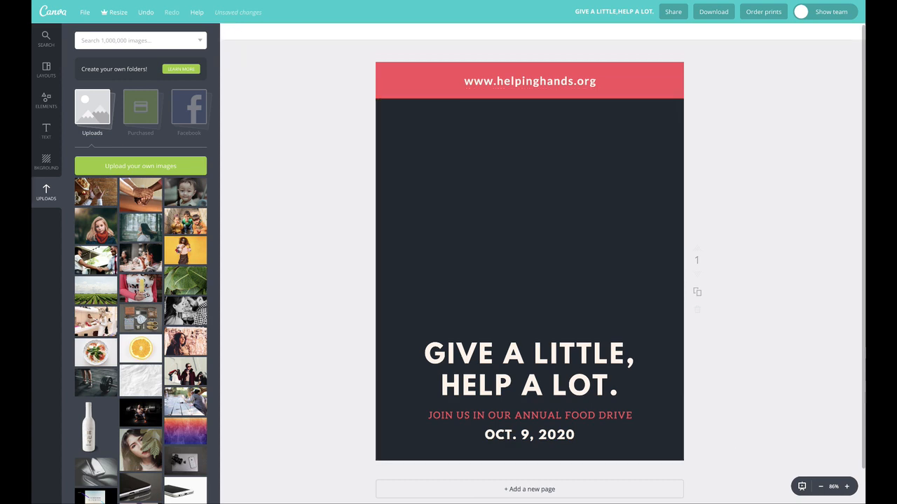
# - Add a photo grid with one wide cell above two smaller cells to the page
pyautogui.click(82, 116)
pyautogui.click(56, 97)
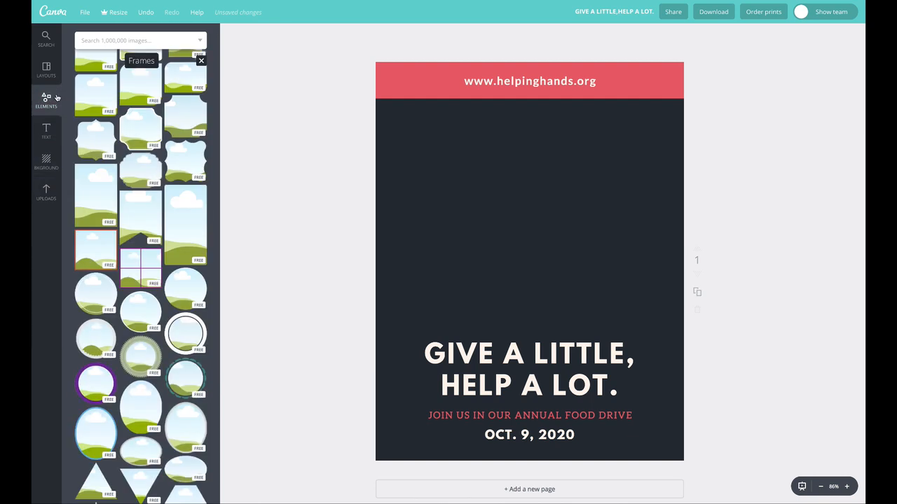
pyautogui.scroll(5, 160, 114)
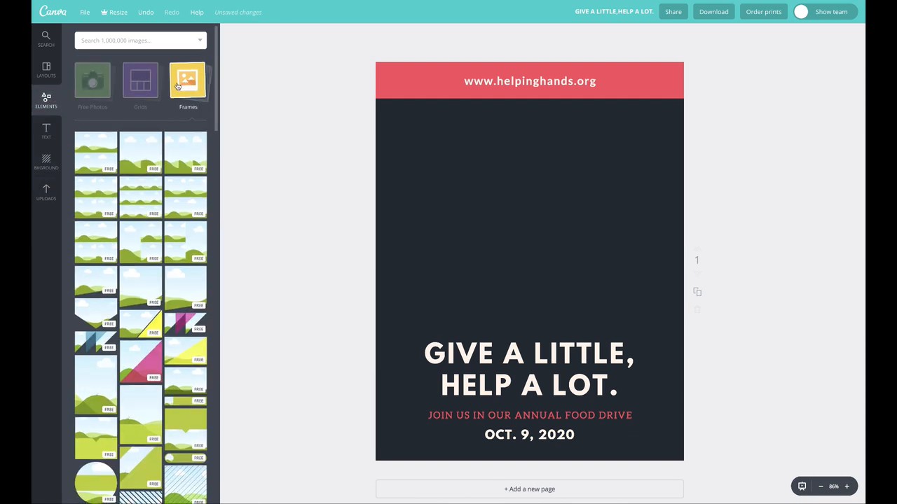
pyautogui.click(176, 87)
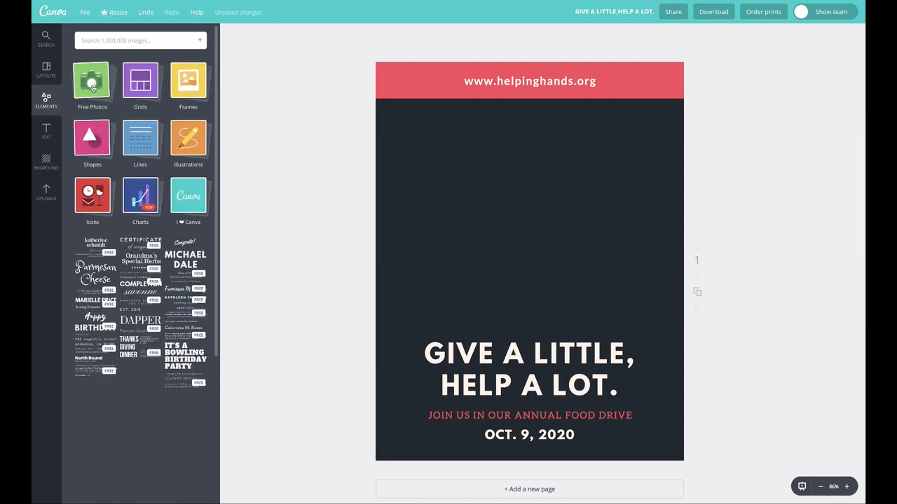
pyautogui.click(142, 85)
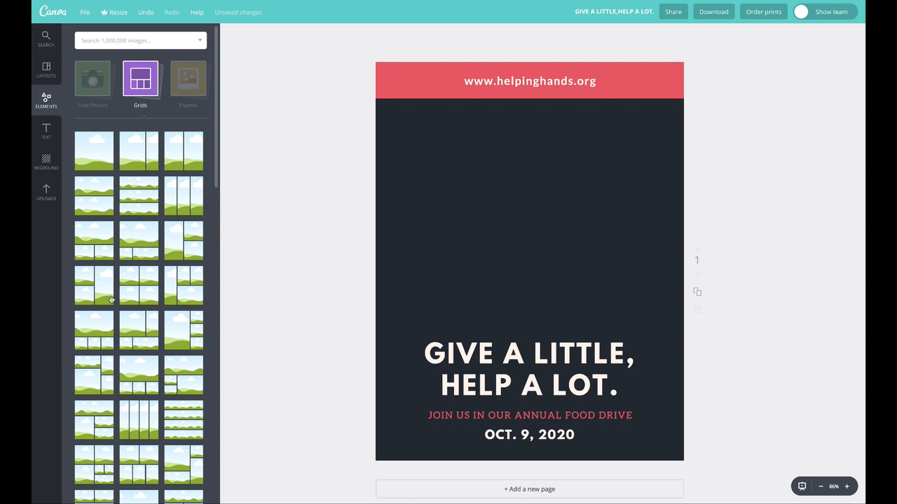
pyautogui.moveTo(93, 237); pyautogui.dragTo(406, 193)
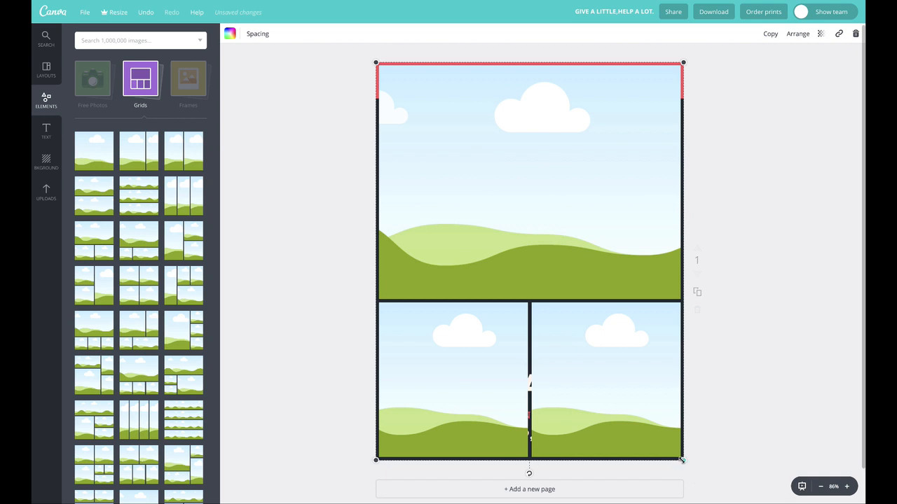
# - Resize the grid to fit between the red banner and the headline across the page width, and send it behind the banner
pyautogui.moveTo(680, 460); pyautogui.dragTo(670, 265)
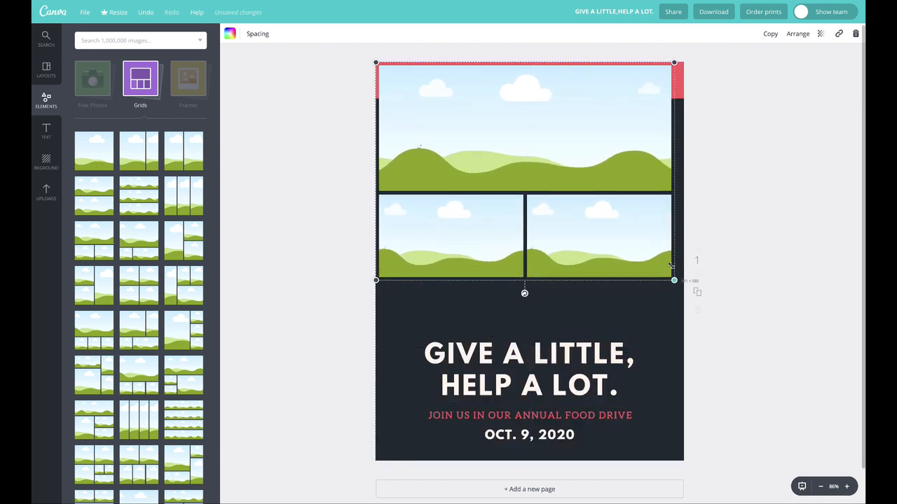
pyautogui.moveTo(643, 223); pyautogui.dragTo(632, 244)
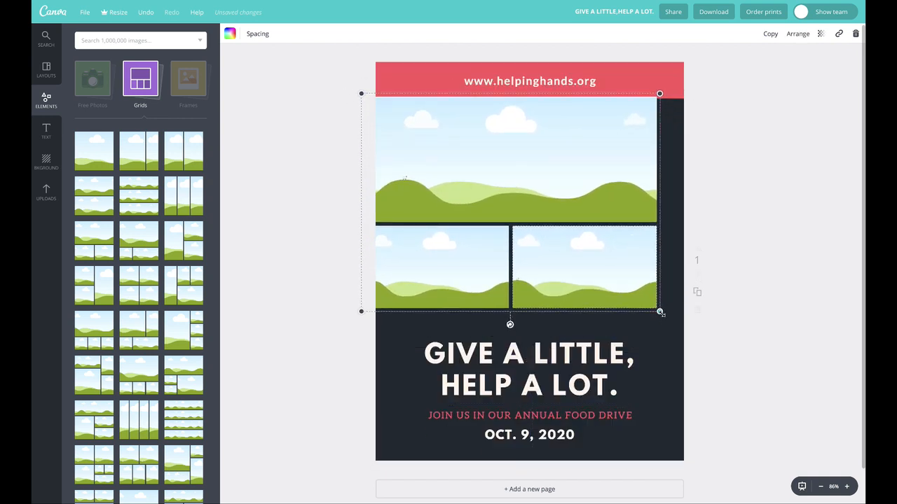
pyautogui.moveTo(659, 313); pyautogui.dragTo(692, 323)
pyautogui.click(796, 34)
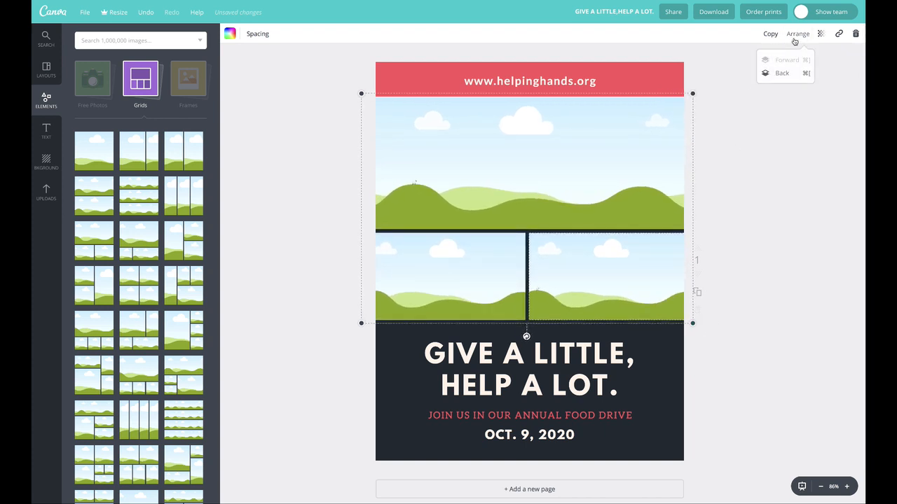
pyautogui.click(781, 74)
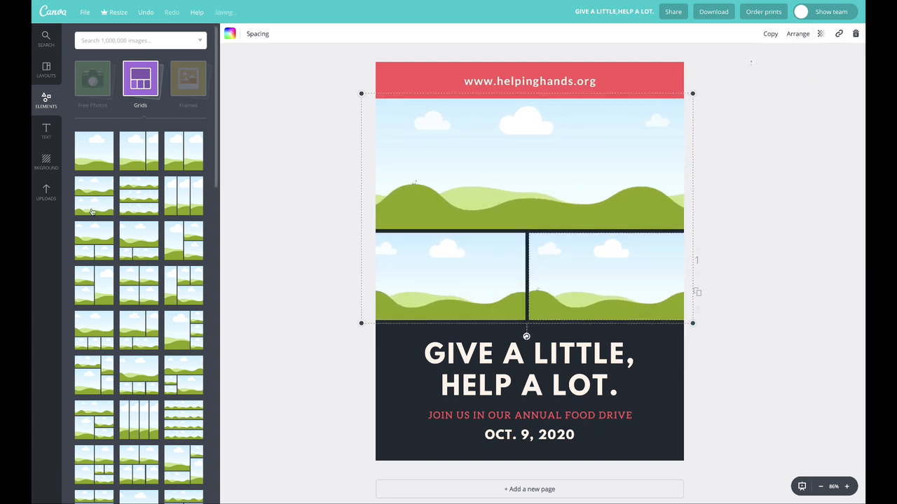
# - Fill the grid from the uploads: clasped hands in the wide cell, the single child lower left, and the heart-shaped bread lower right
pyautogui.click(46, 192)
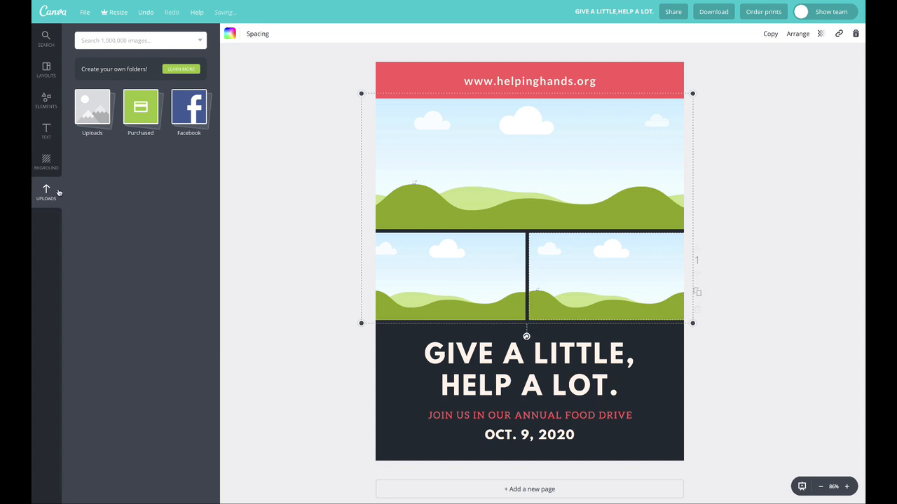
pyautogui.click(92, 109)
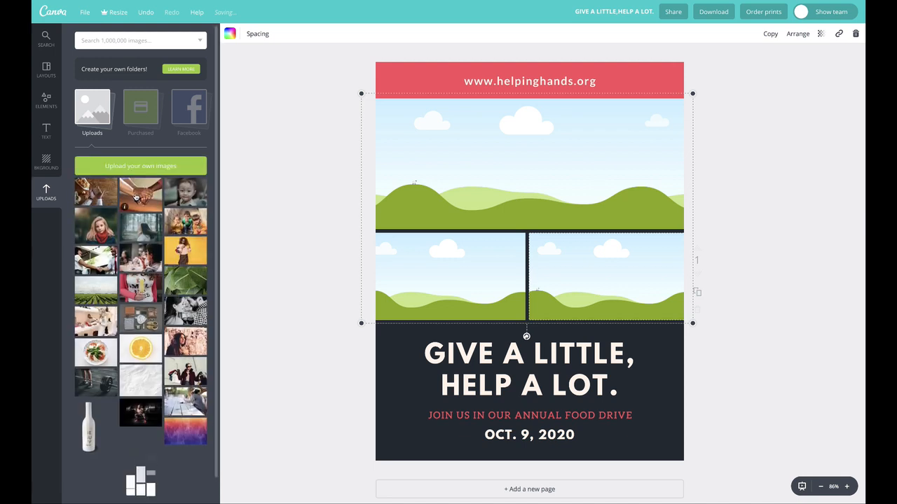
pyautogui.moveTo(140, 190); pyautogui.dragTo(470, 169)
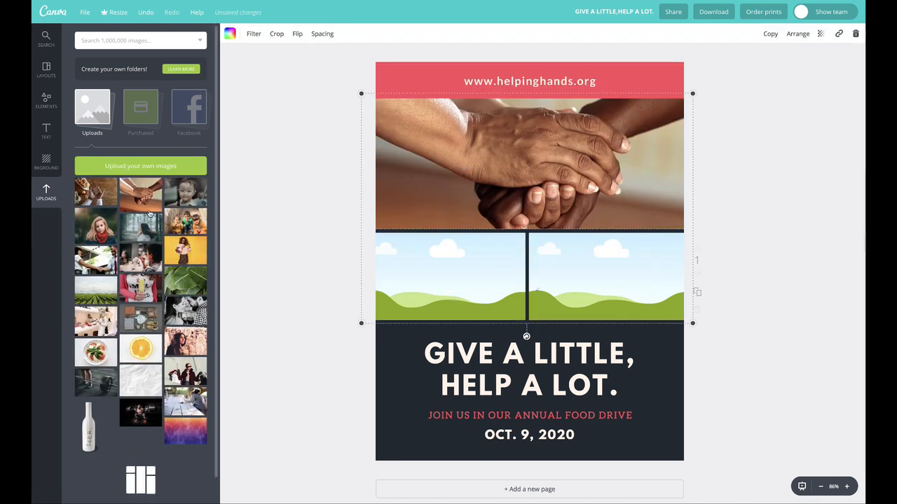
pyautogui.moveTo(185, 196); pyautogui.dragTo(449, 268)
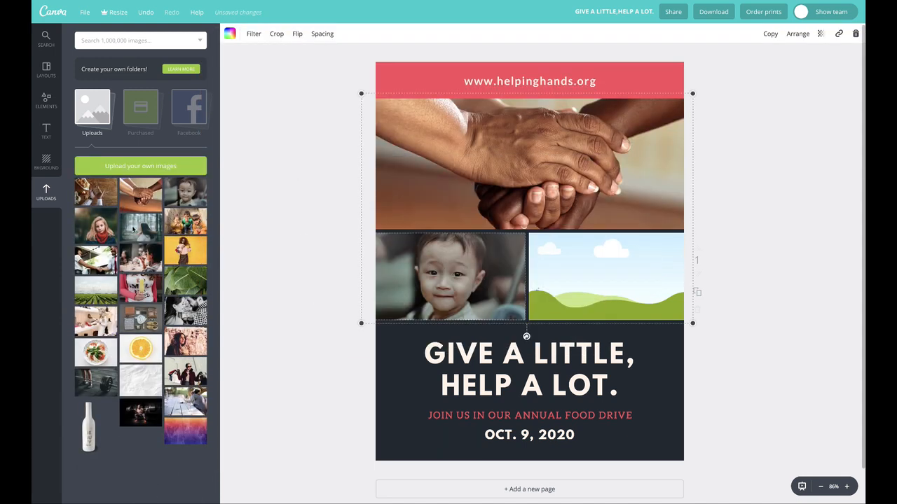
pyautogui.moveTo(98, 192); pyautogui.dragTo(568, 298)
# - Try the bread photo in the wide cell, replace it with the three children, and put the clasped hands in the lower-right cell
pyautogui.moveTo(98, 200); pyautogui.dragTo(483, 161)
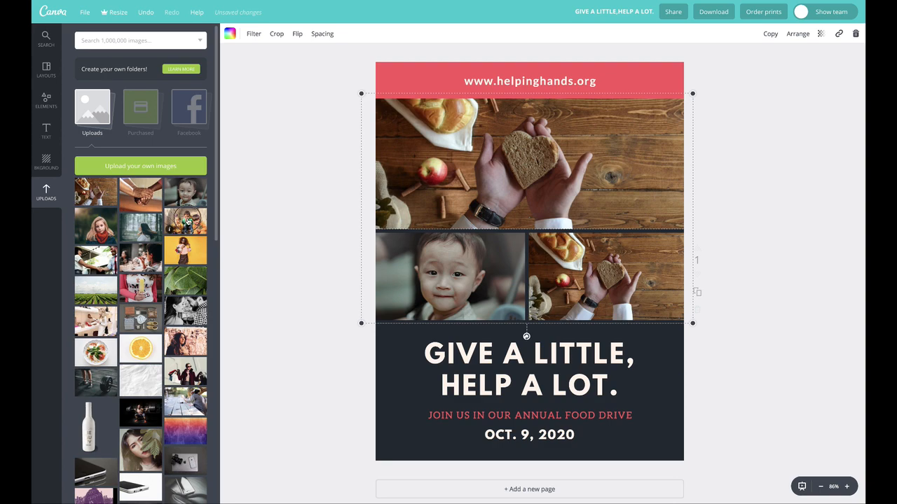
pyautogui.moveTo(188, 222); pyautogui.dragTo(420, 168)
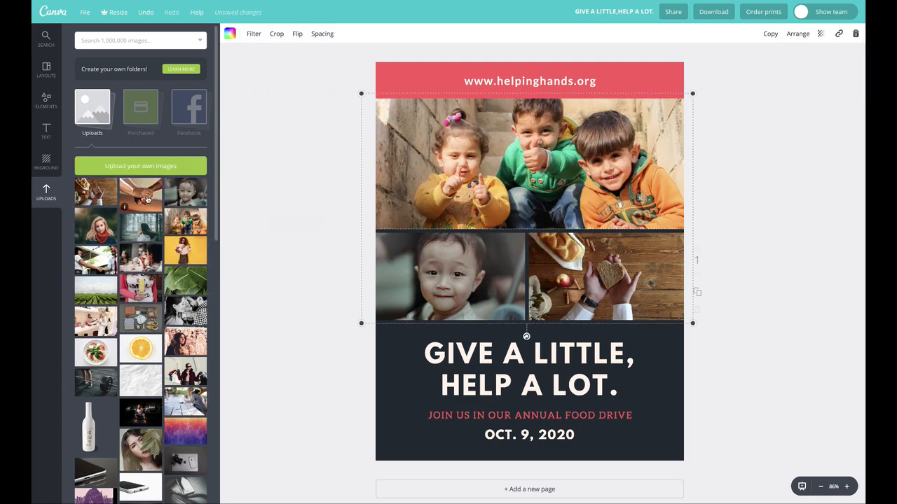
pyautogui.moveTo(147, 199); pyautogui.dragTo(592, 305)
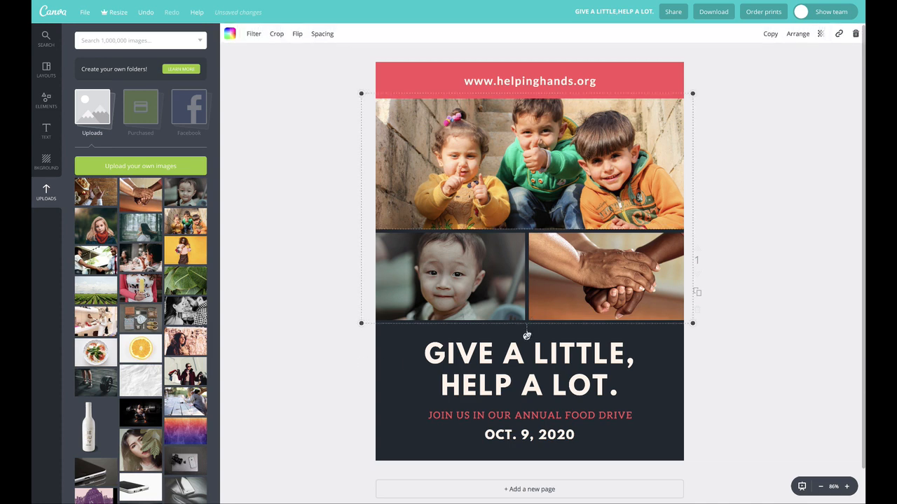
# - Narrow the filled photo grid to about half the page, and stretch it back out past the page's right edge
pyautogui.click(594, 285)
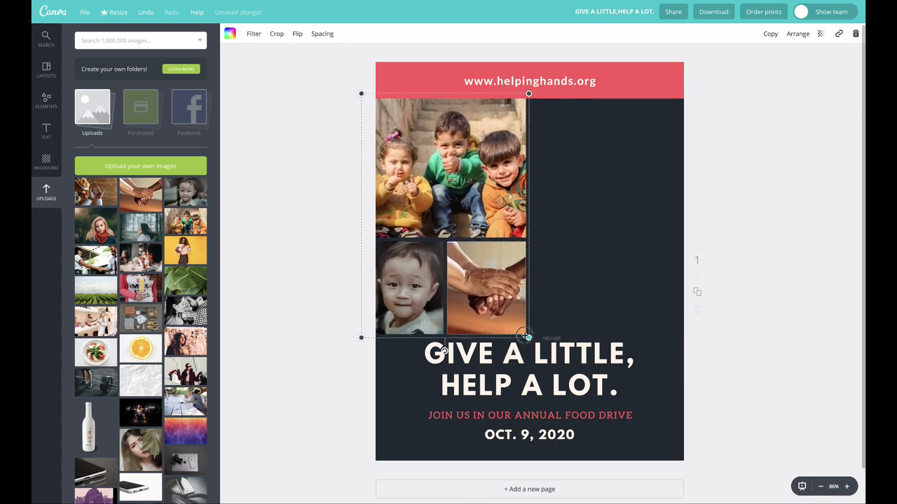
pyautogui.moveTo(658, 323); pyautogui.dragTo(716, 331)
pyautogui.click(306, 165)
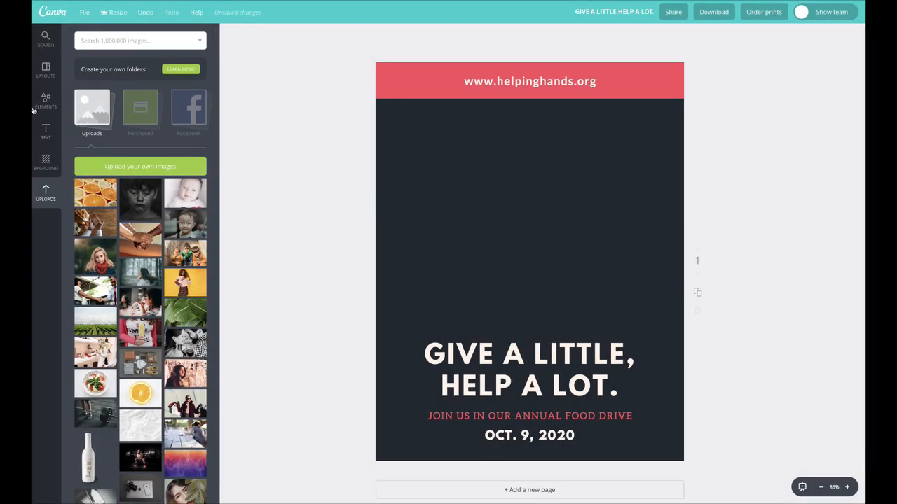
# - Add the square frame with a white border to the empty dark area above the headline
pyautogui.click(35, 105)
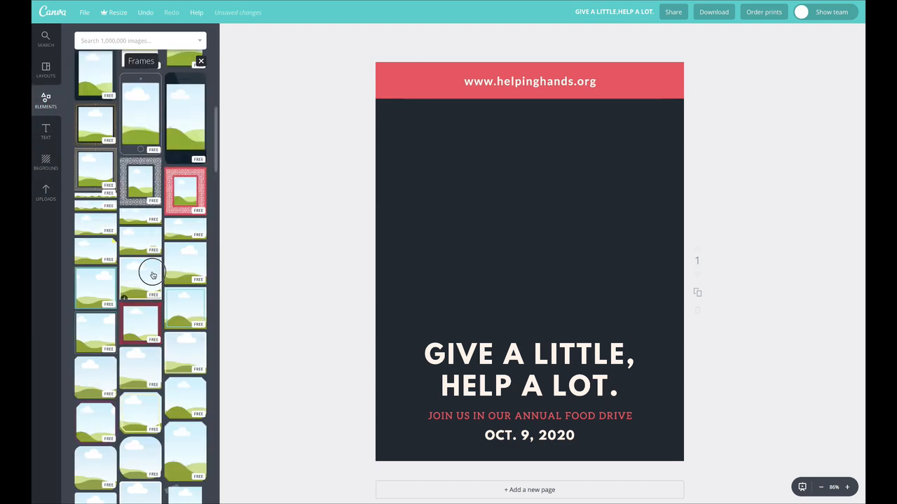
pyautogui.click(152, 273)
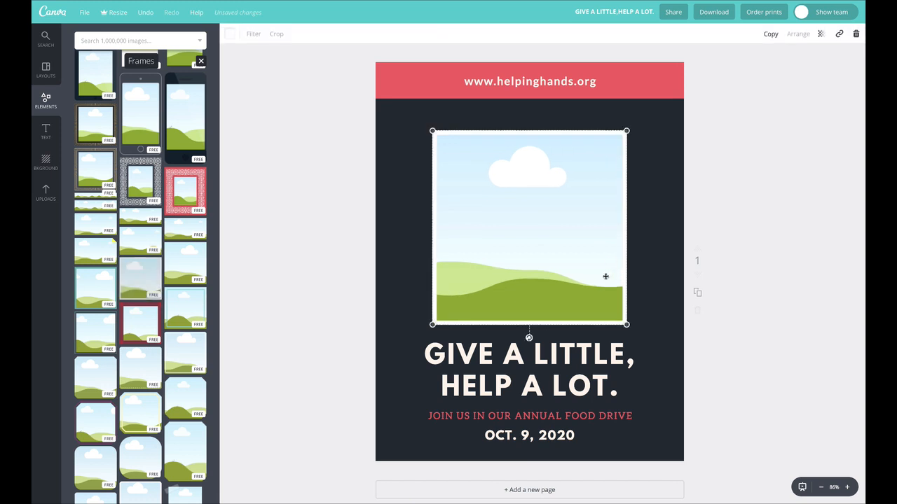
pyautogui.moveTo(503, 280); pyautogui.dragTo(499, 273)
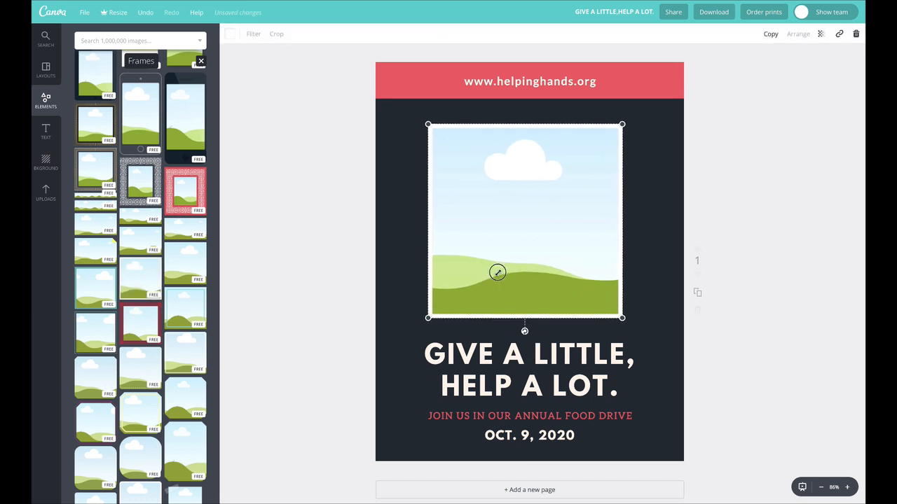
# - Try dark navy and red on the frame's border, set it to the document's cream colour, and centre the frame horizontally
pyautogui.click(234, 37)
pyautogui.click(257, 77)
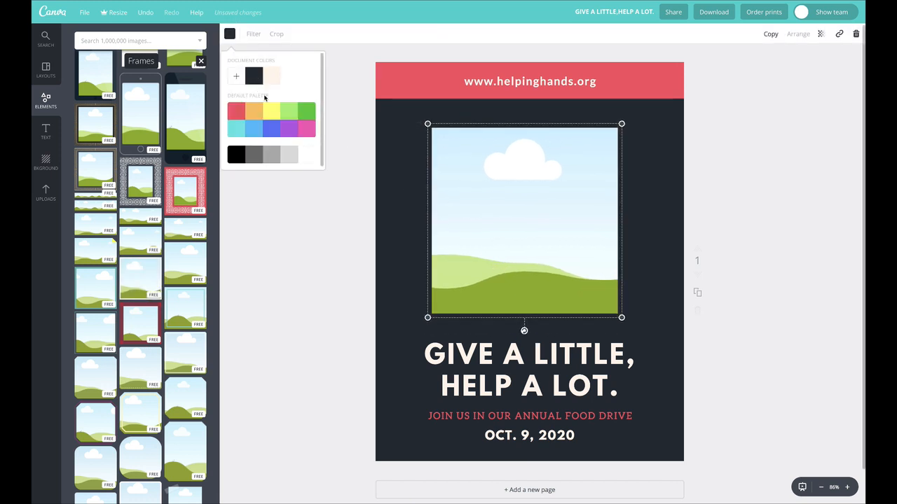
pyautogui.click(239, 117)
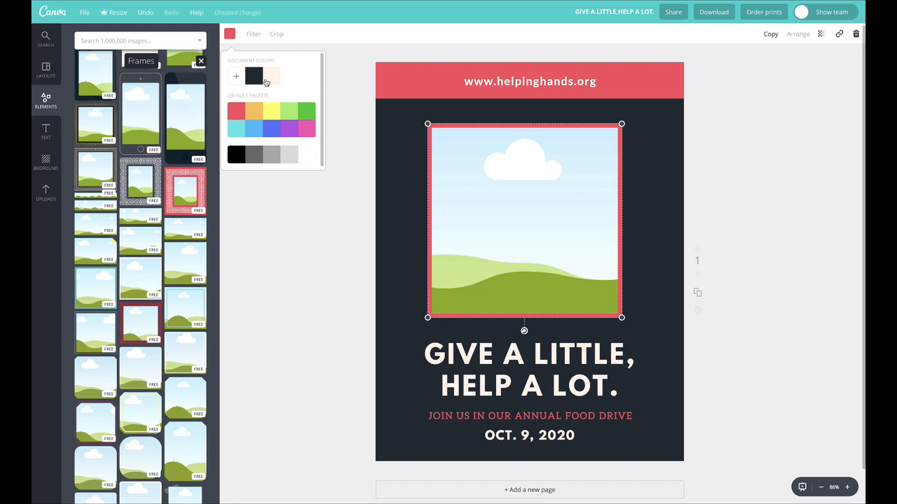
pyautogui.click(272, 76)
pyautogui.moveTo(500, 210); pyautogui.dragTo(508, 206)
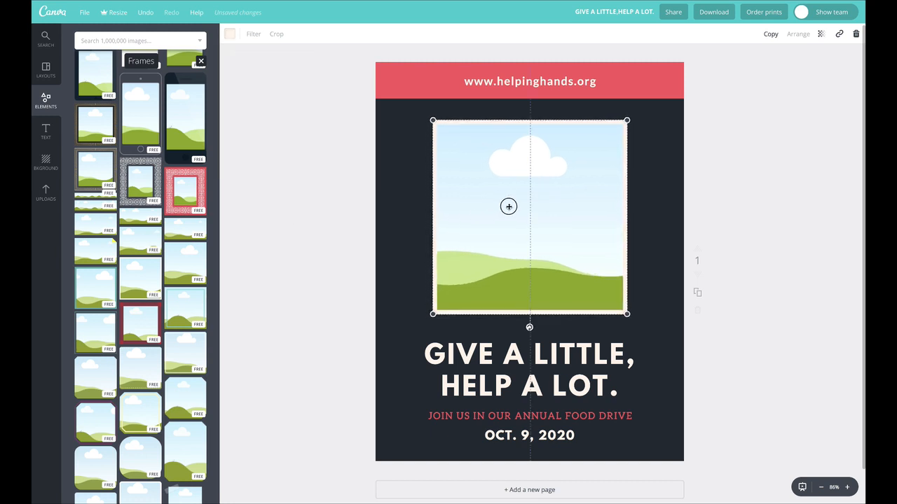
# - Fill the square frame with the uploaded dark photo of the crying boy and enlarge the frame slightly
pyautogui.click(47, 193)
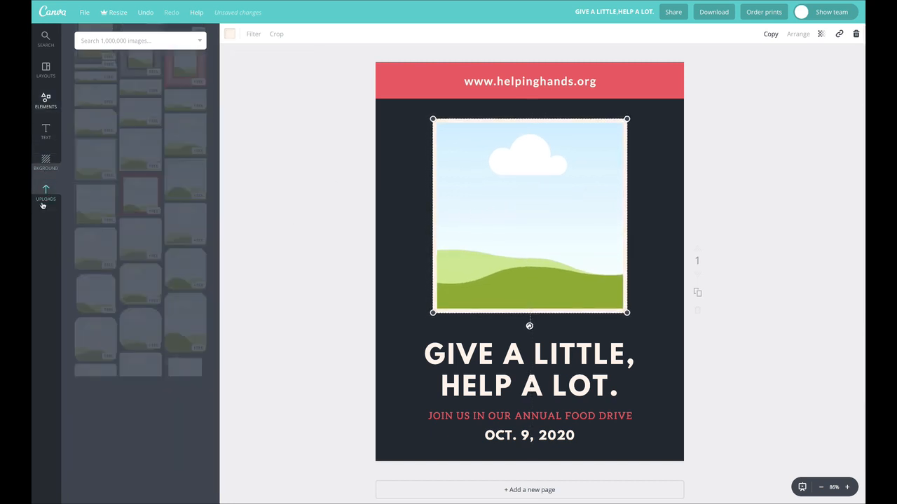
pyautogui.moveTo(142, 199); pyautogui.dragTo(517, 198)
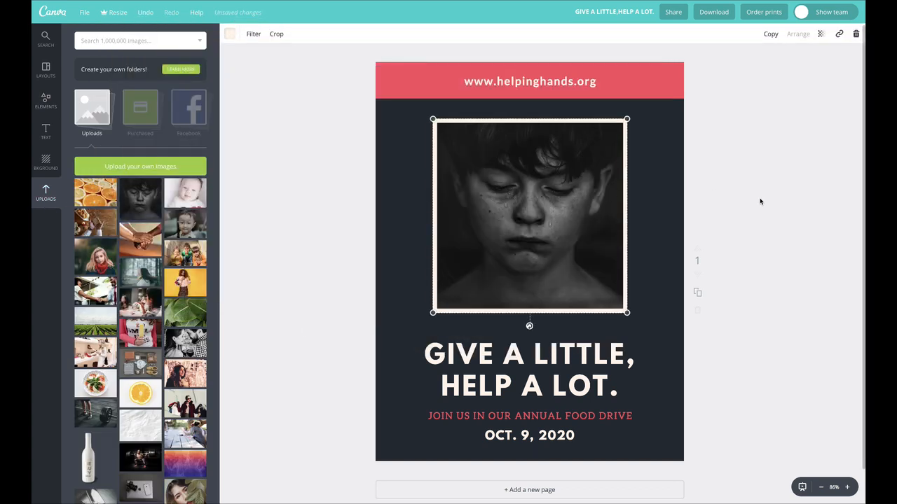
pyautogui.moveTo(628, 315); pyautogui.dragTo(653, 336)
pyautogui.moveTo(614, 287); pyautogui.dragTo(601, 280)
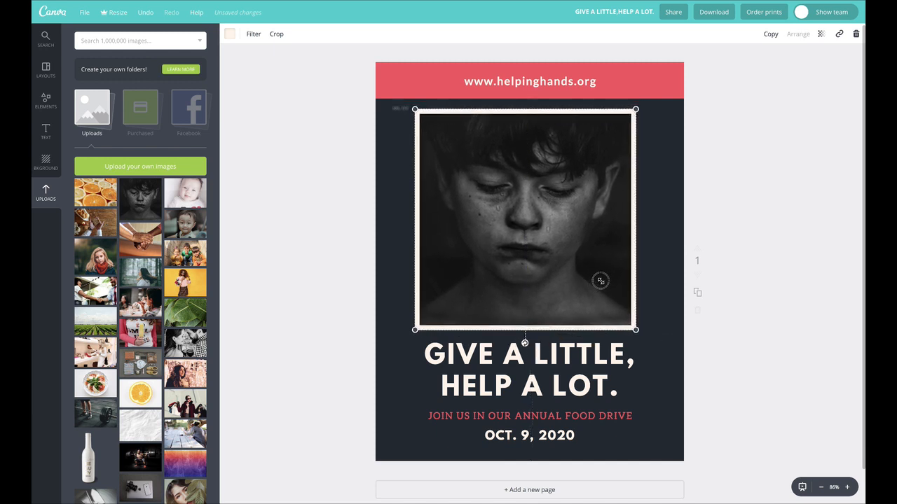
# - Shrink the framed boy photo to about half the page width and duplicate it, overlapping the original's lower-right corner
pyautogui.moveTo(638, 110); pyautogui.dragTo(570, 176)
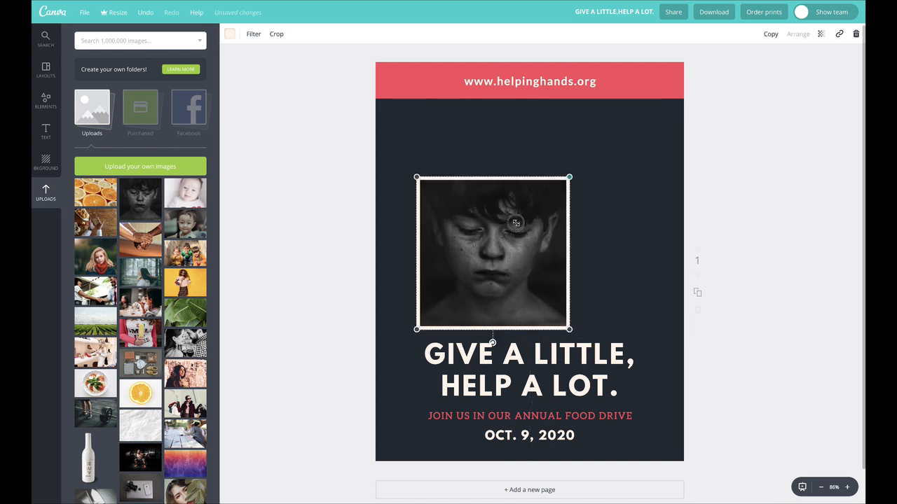
pyautogui.moveTo(524, 241); pyautogui.dragTo(607, 232)
pyautogui.click(770, 33)
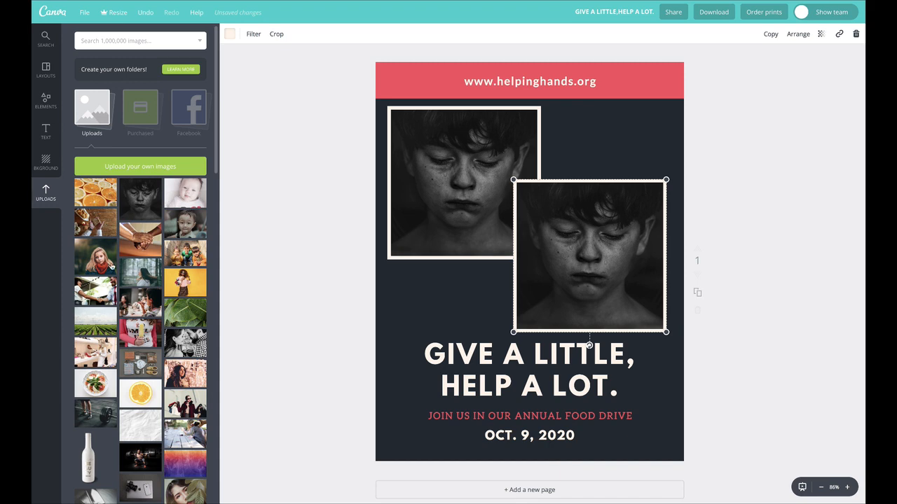
# - Fill the front frame with the bread photo, cropped closer around the heart-shaped slice, and nudge the frame up slightly
pyautogui.moveTo(97, 222); pyautogui.dragTo(591, 238)
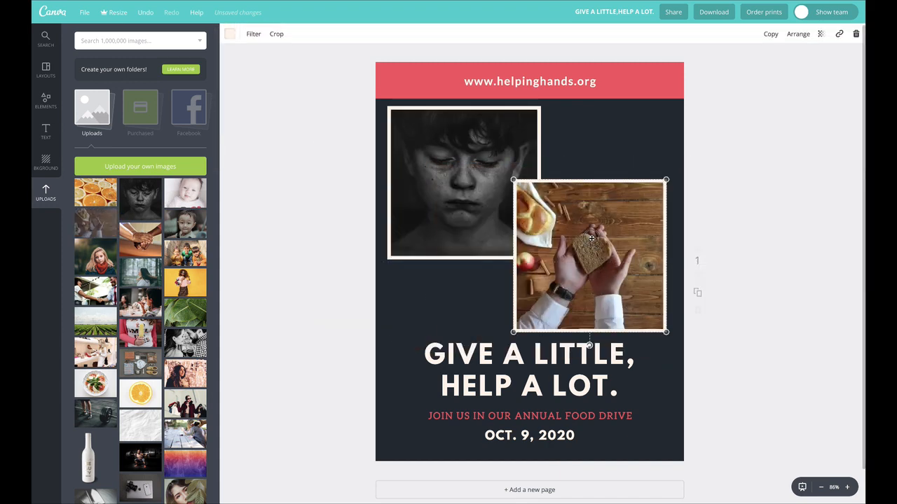
pyautogui.doubleClick(591, 239)
pyautogui.moveTo(476, 180); pyautogui.dragTo(369, 110)
pyautogui.moveTo(595, 247); pyautogui.dragTo(644, 265)
pyautogui.click(231, 34)
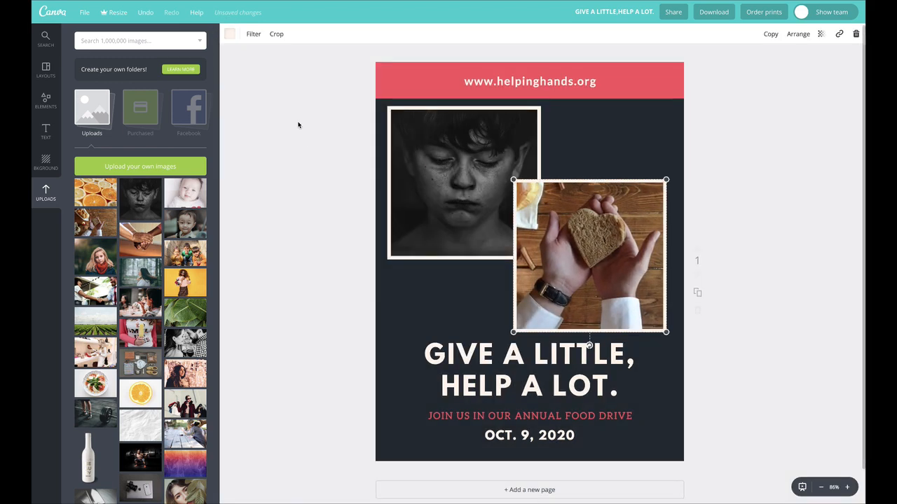
pyautogui.moveTo(592, 239); pyautogui.dragTo(592, 236)
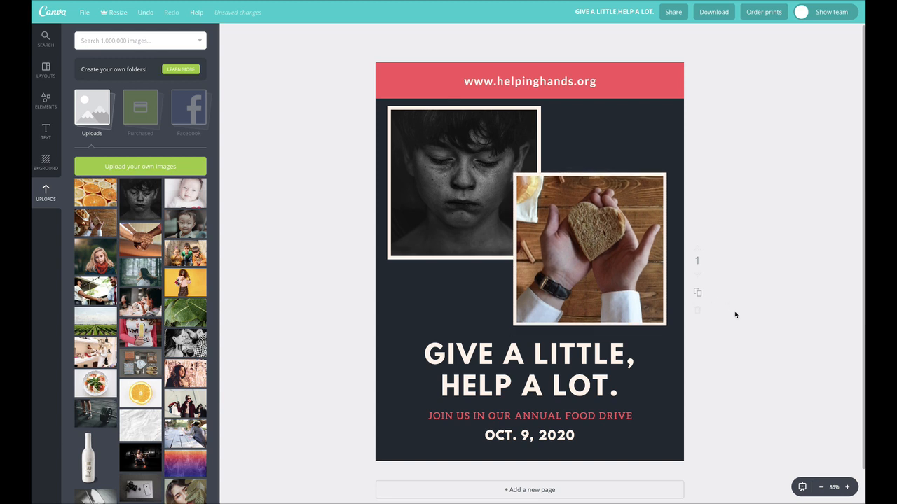
pyautogui.click(479, 184)
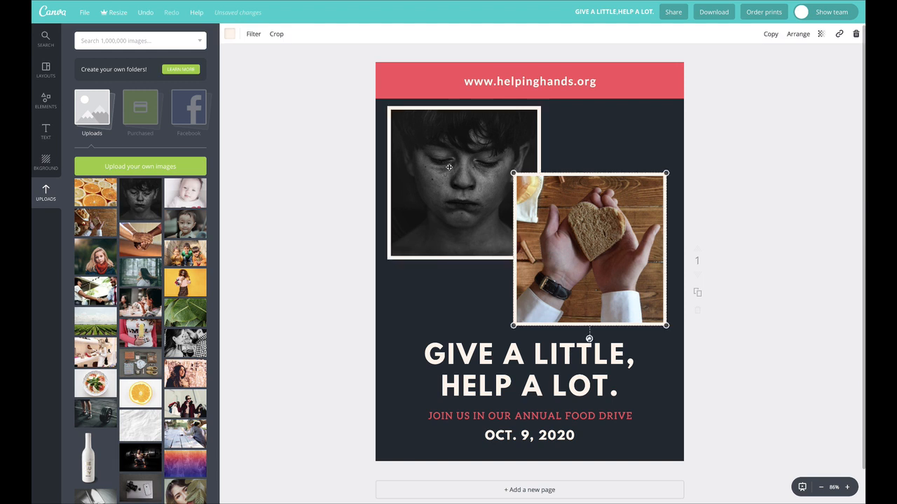
# - Shrink the framed bread photo to about a quarter of the page width and enlarge the picture inside its frame
pyautogui.moveTo(628, 192); pyautogui.dragTo(489, 331)
pyautogui.click(558, 250)
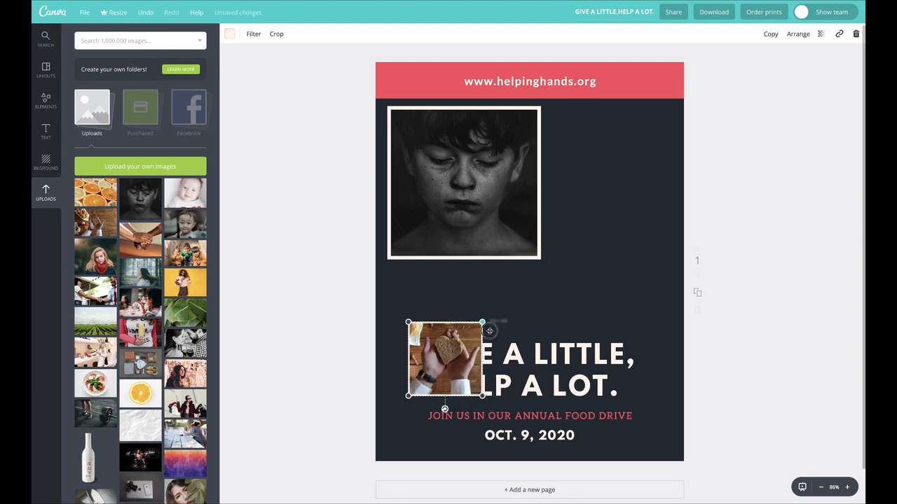
pyautogui.doubleClick(467, 341)
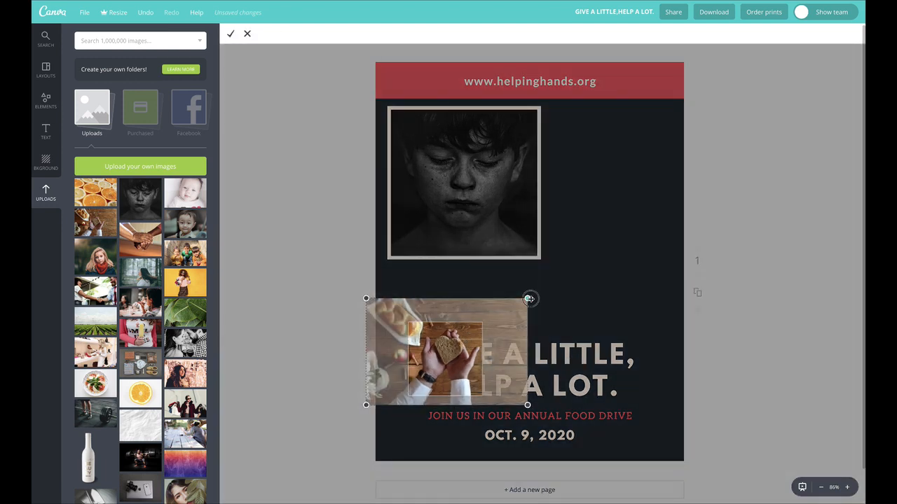
pyautogui.moveTo(529, 299)
pyautogui.mouseDown()
pyautogui.moveTo(553, 280)
pyautogui.moveTo(526, 301)
pyautogui.mouseUp()
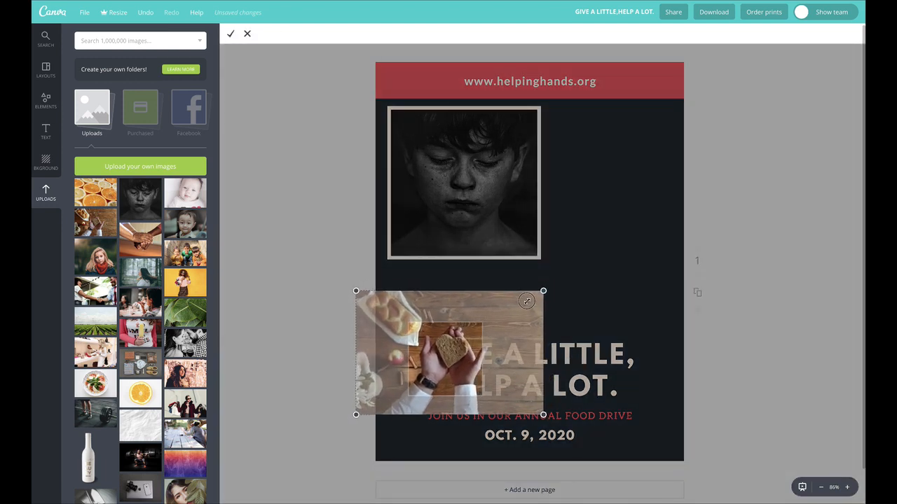
pyautogui.click(231, 33)
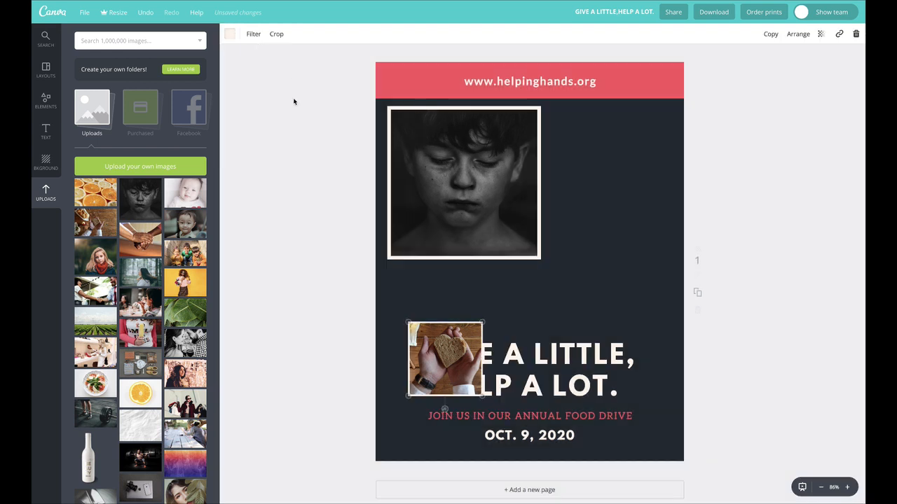
# - Move the small bread frame to the headline's right end and left-align the headline text
pyautogui.moveTo(436, 339); pyautogui.dragTo(628, 335)
pyautogui.click(434, 354)
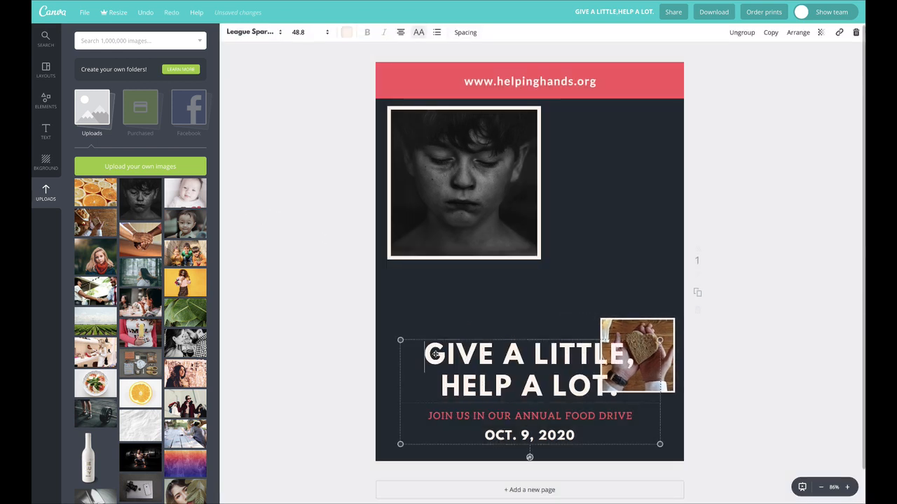
pyautogui.moveTo(434, 355); pyautogui.dragTo(635, 356)
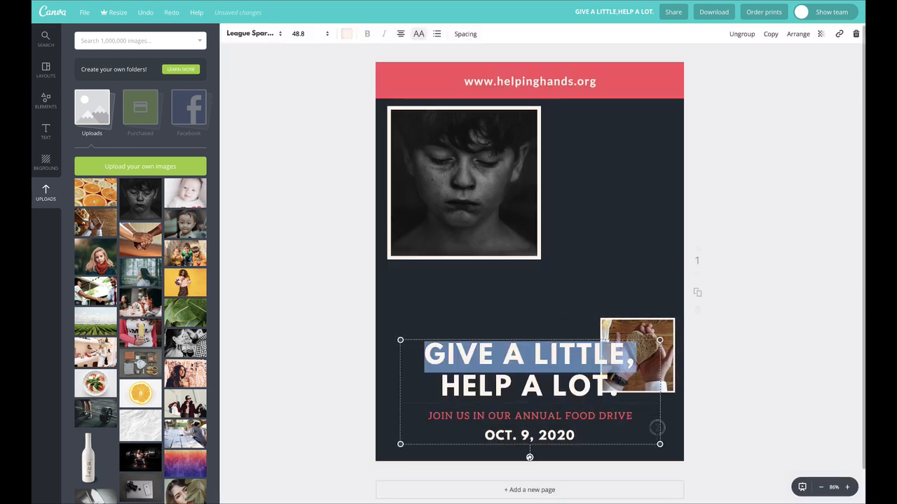
pyautogui.click(400, 38)
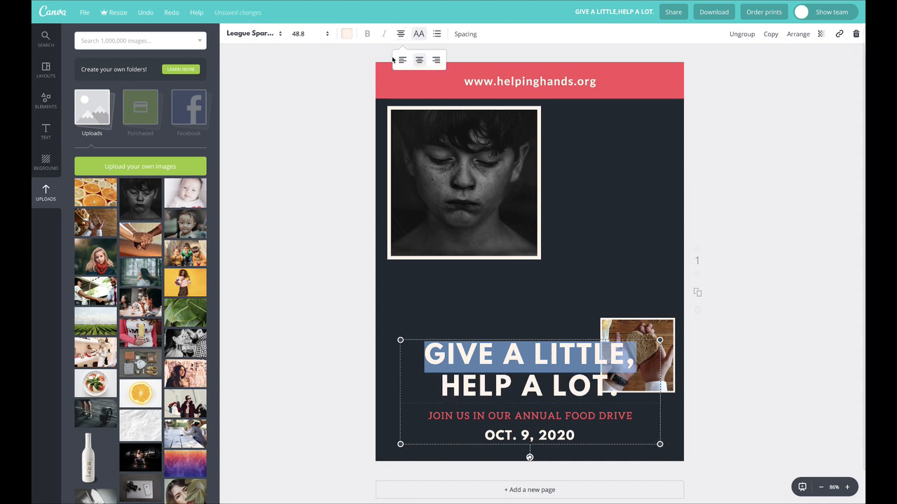
pyautogui.click(400, 60)
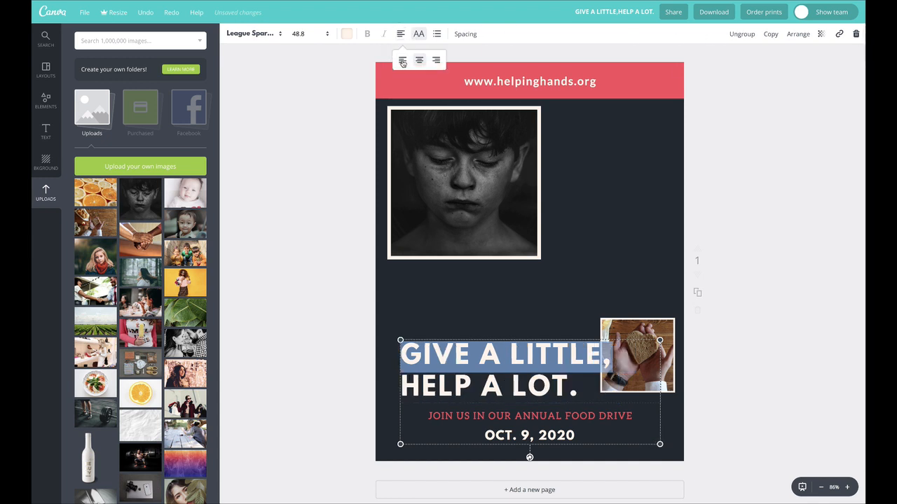
# - Ungroup the text block and left-align the food drive line and the date beneath the headline
pyautogui.tripleClick(466, 415)
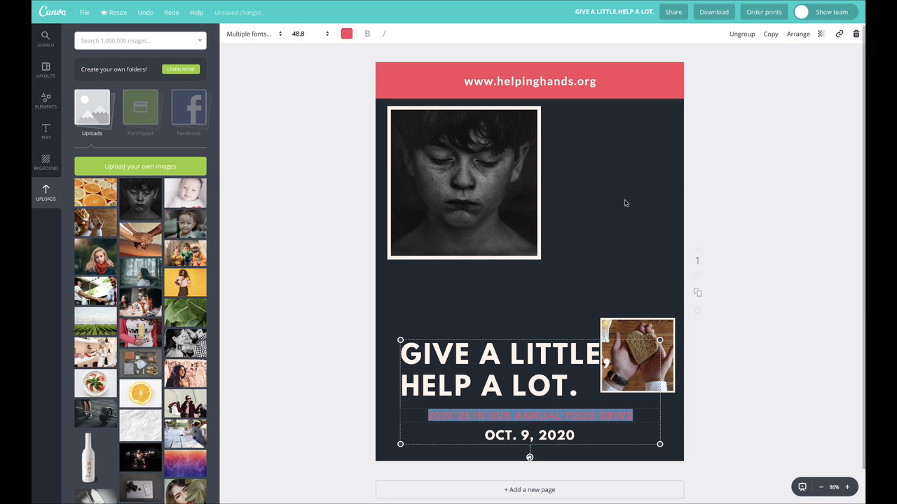
pyautogui.click(743, 34)
pyautogui.click(769, 284)
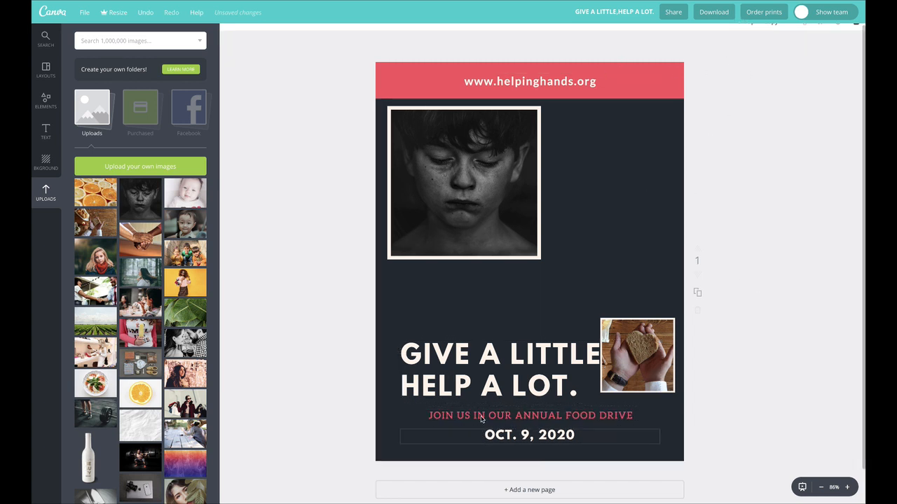
pyautogui.tripleClick(482, 414)
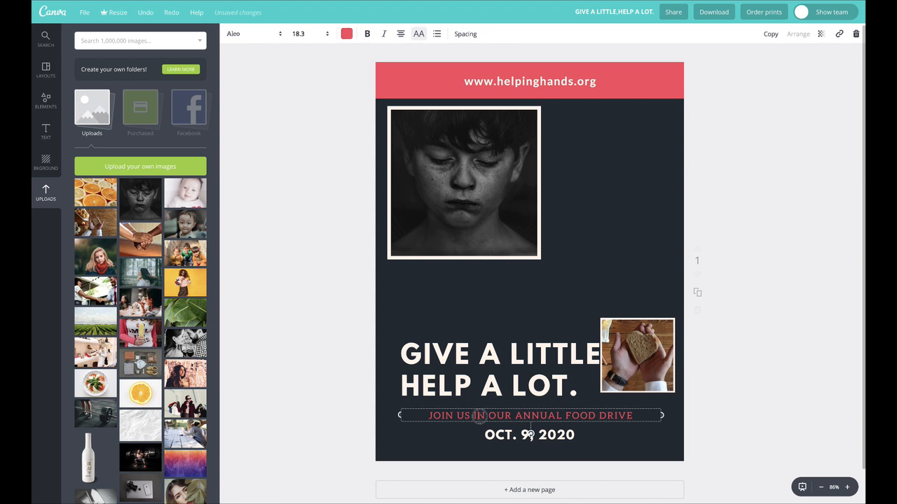
pyautogui.click(402, 34)
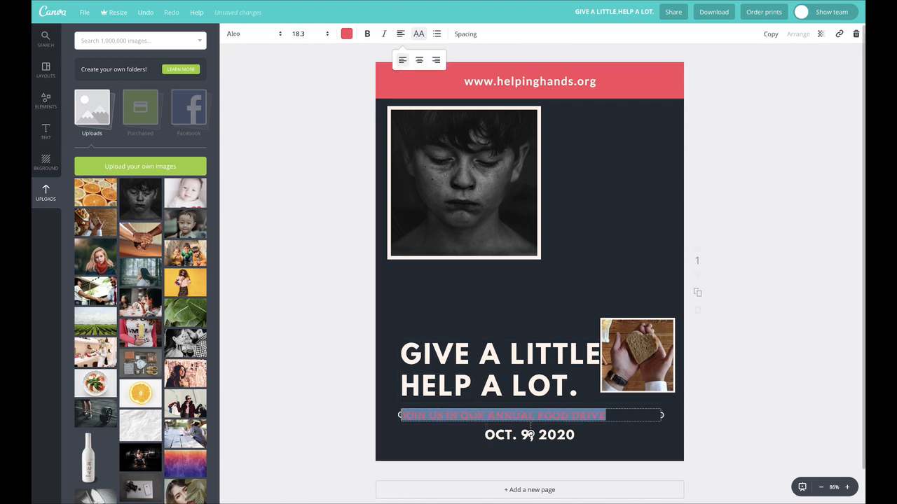
pyautogui.tripleClick(507, 437)
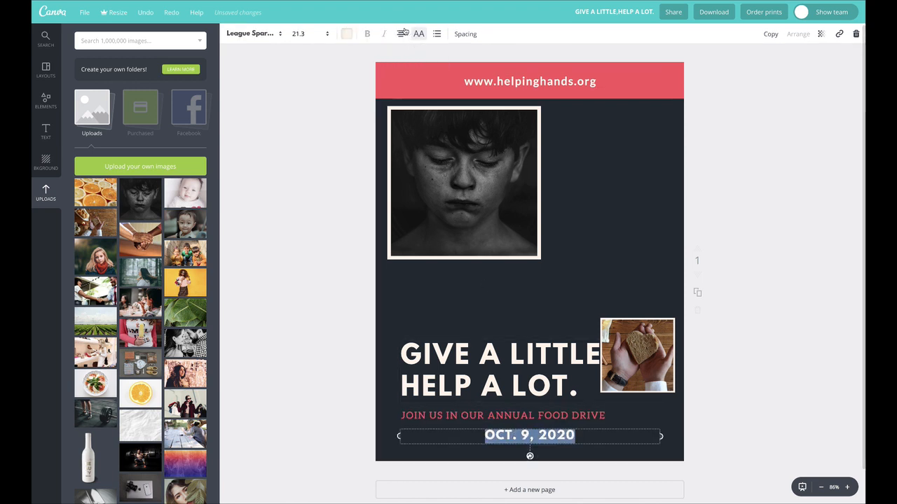
pyautogui.click(403, 65)
pyautogui.click(293, 194)
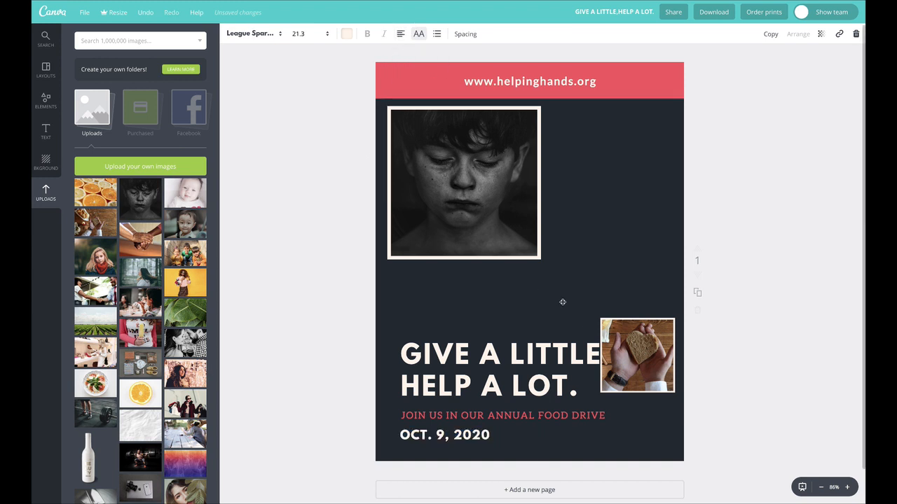
# - Move the small bread frame up to the page's right edge and enlarge the boy's frame beyond the page width above the headline
pyautogui.moveTo(646, 366); pyautogui.dragTo(663, 306)
pyautogui.click(504, 215)
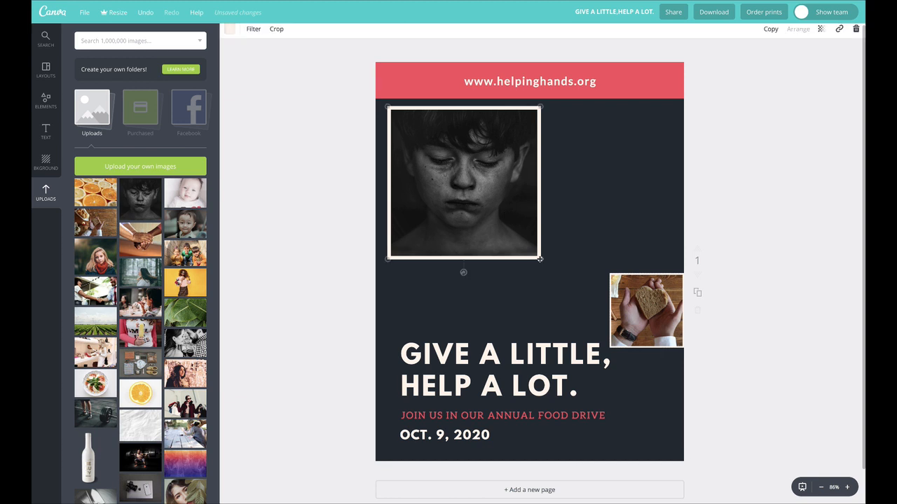
pyautogui.moveTo(540, 258); pyautogui.dragTo(550, 269)
pyautogui.moveTo(608, 337); pyautogui.dragTo(688, 398)
pyautogui.moveTo(545, 293); pyautogui.dragTo(572, 301)
# - Send the boy's framed photo back behind the red website banner and shift it up slightly
pyautogui.click(795, 33)
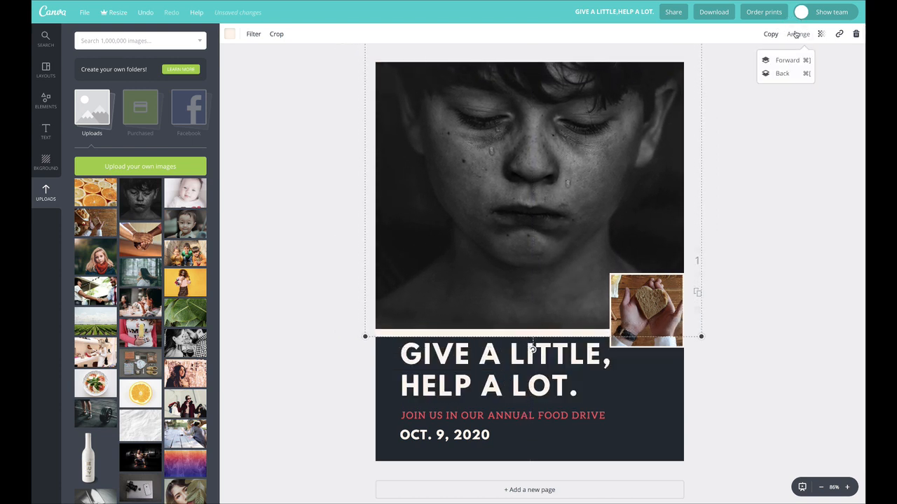
pyautogui.click(783, 73)
pyautogui.moveTo(585, 151); pyautogui.dragTo(567, 112)
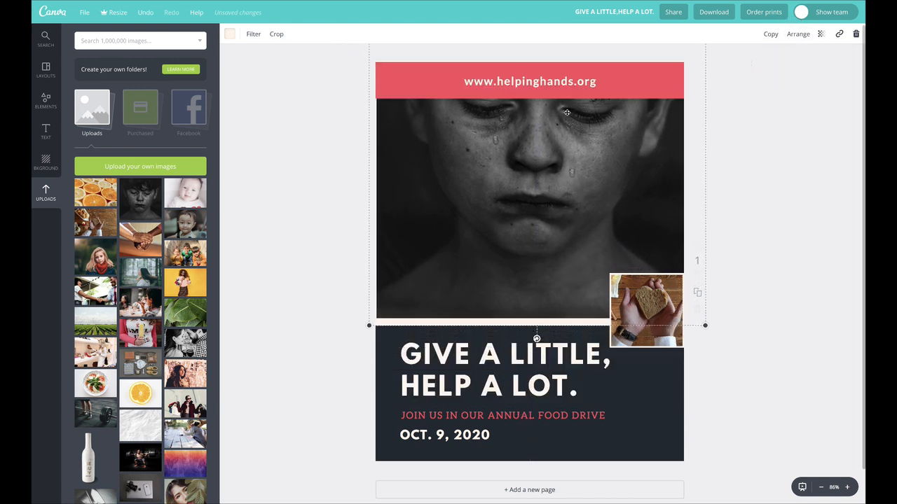
# - Move the red website banner from the page's top to its bottom edge and scale it down slightly
pyautogui.click(582, 82)
pyautogui.moveTo(579, 82); pyautogui.dragTo(573, 452)
pyautogui.click(699, 408)
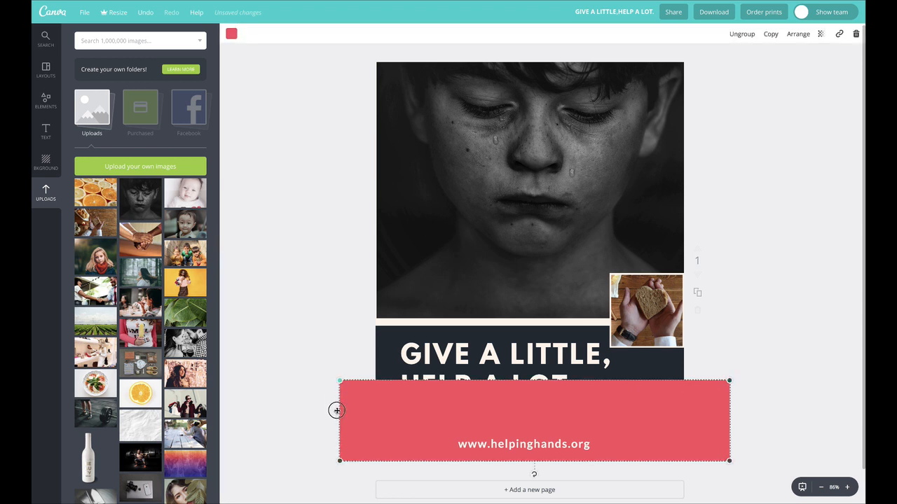
pyautogui.moveTo(337, 410); pyautogui.dragTo(343, 410)
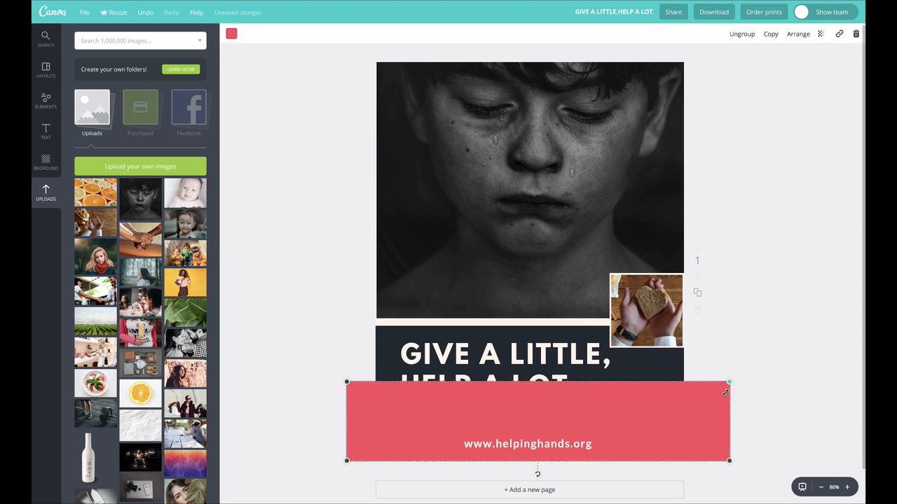
# - Ungroup the website banner, reduce the red bar to a thin strip along the page's bottom, and center the web address vertically on it
pyautogui.click(742, 34)
pyautogui.click(774, 176)
pyautogui.click(561, 398)
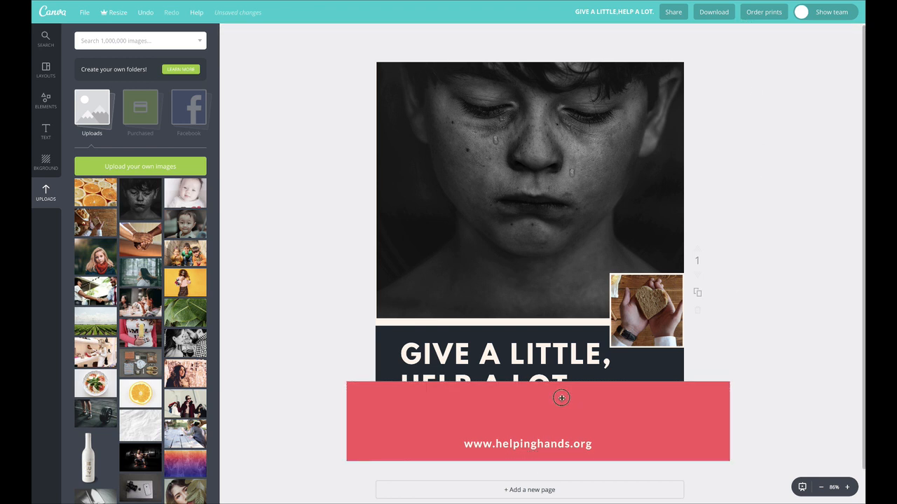
pyautogui.moveTo(539, 381); pyautogui.dragTo(538, 433)
pyautogui.click(796, 372)
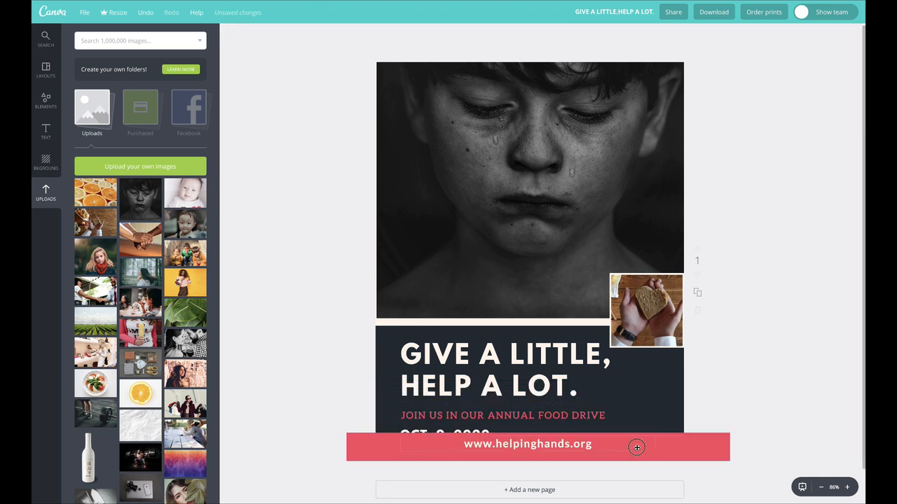
pyautogui.moveTo(636, 448); pyautogui.dragTo(635, 454)
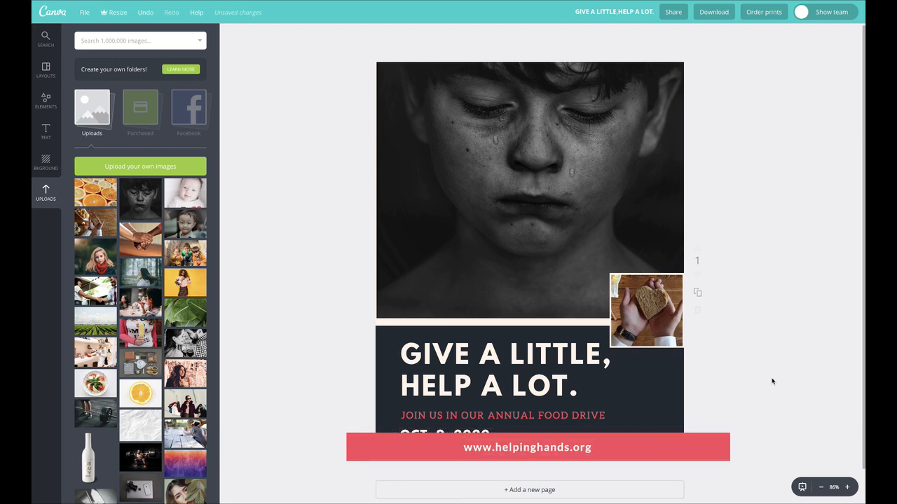
# - Move the red bar up between the headline and the date, and place the web address on top of it
pyautogui.click(562, 448)
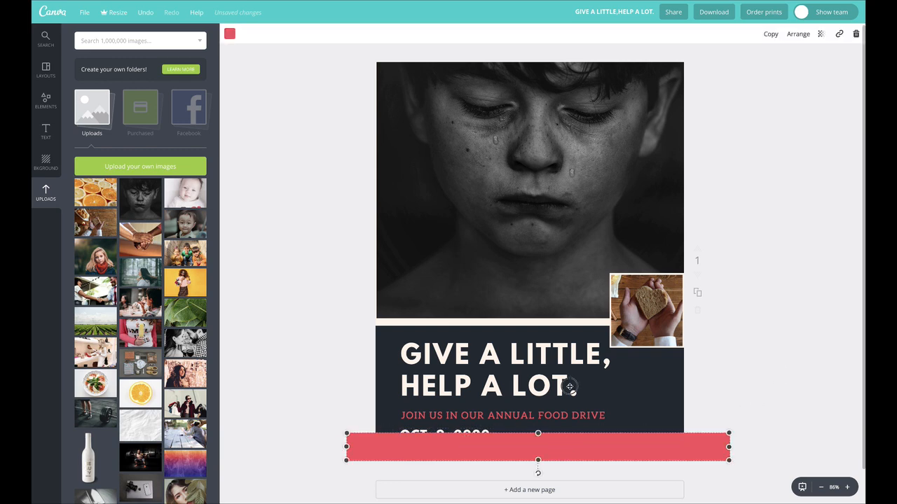
pyautogui.moveTo(569, 386); pyautogui.dragTo(568, 230)
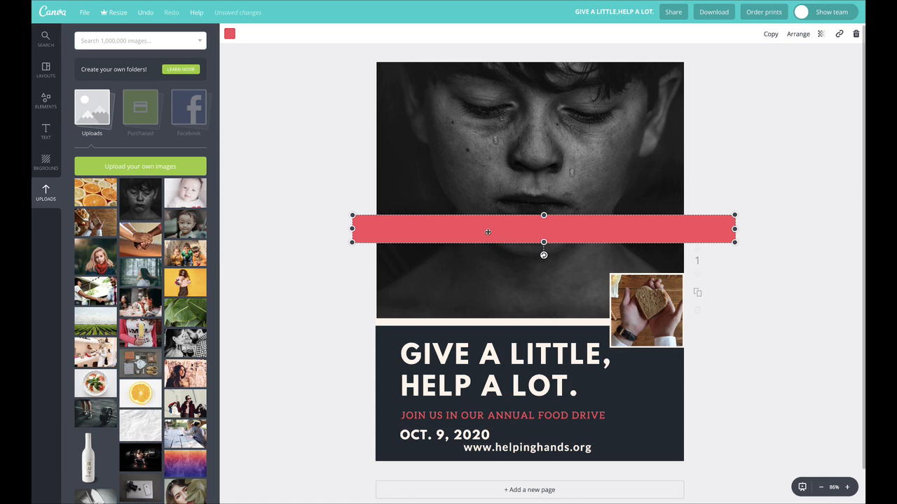
pyautogui.moveTo(488, 232); pyautogui.dragTo(495, 409)
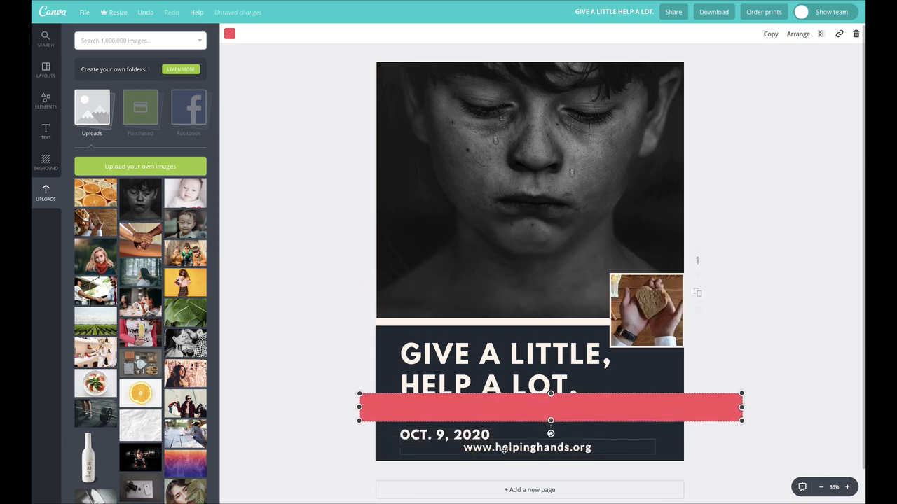
pyautogui.moveTo(503, 450); pyautogui.dragTo(513, 412)
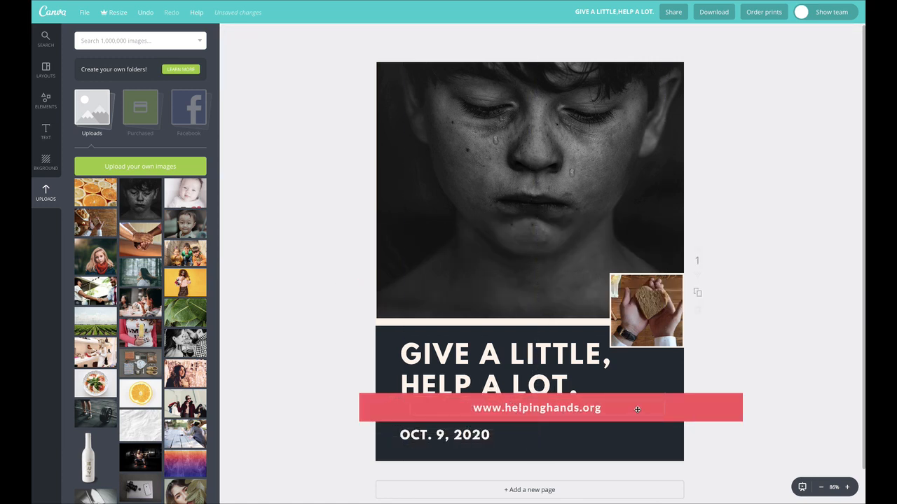
# - Move the red bar with the web address to the page's bottom edge, and place the date at right, just above the food drive tagline
pyautogui.moveTo(724, 417); pyautogui.dragTo(722, 446)
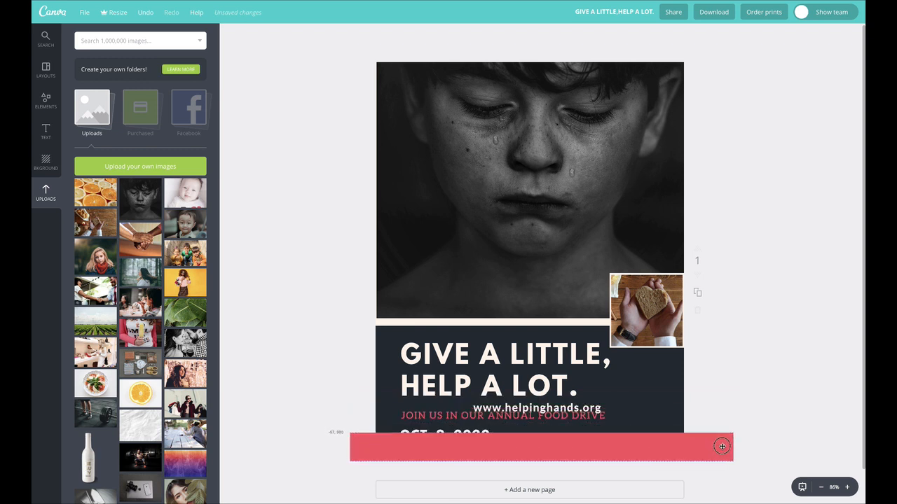
pyautogui.moveTo(576, 409); pyautogui.dragTo(571, 449)
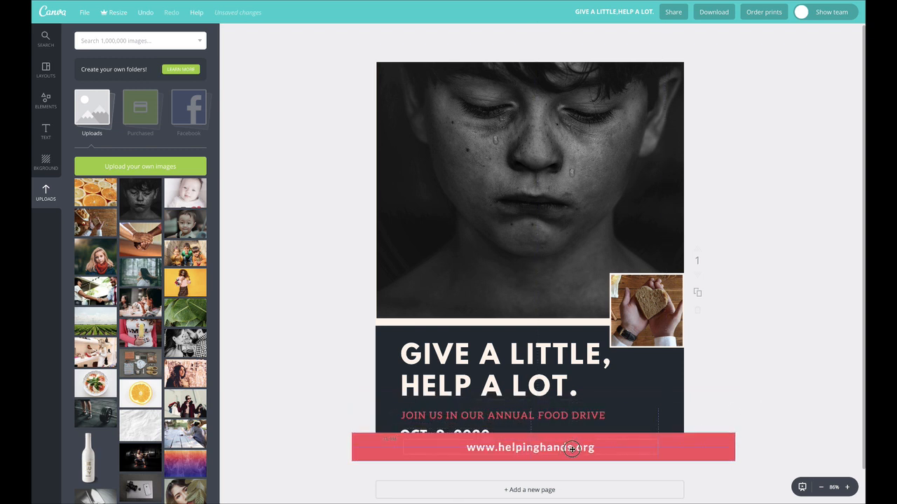
pyautogui.moveTo(461, 427); pyautogui.dragTo(474, 302)
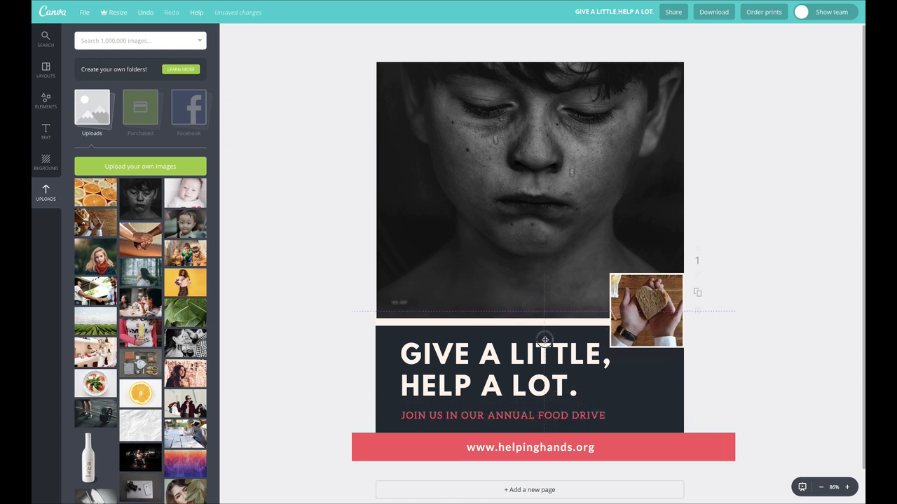
pyautogui.moveTo(544, 340); pyautogui.dragTo(620, 390)
# - Bring the headline in front of the boy's photo and move it up over the photo's lower part
pyautogui.moveTo(505, 352)
pyautogui.mouseDown()
pyautogui.moveTo(501, 264)
pyautogui.moveTo(493, 362)
pyautogui.moveTo(490, 306)
pyautogui.moveTo(488, 350)
pyautogui.mouseUp()
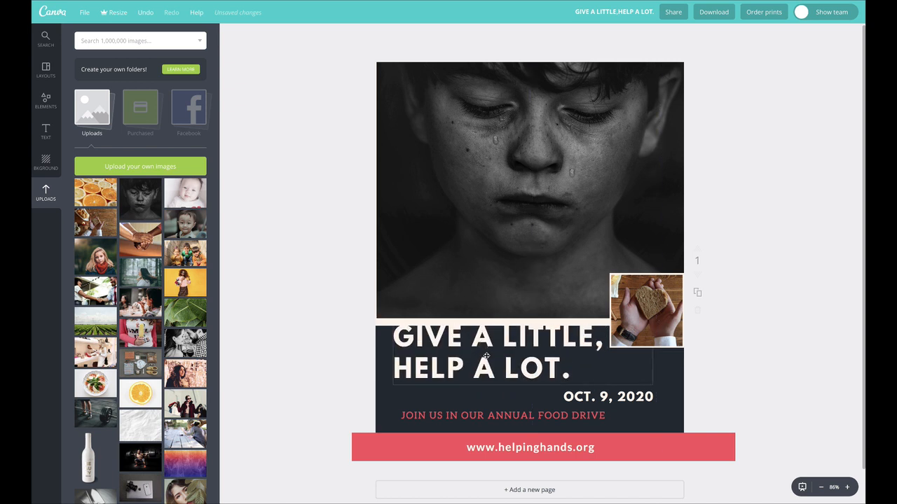
pyautogui.click(486, 356)
pyautogui.click(799, 35)
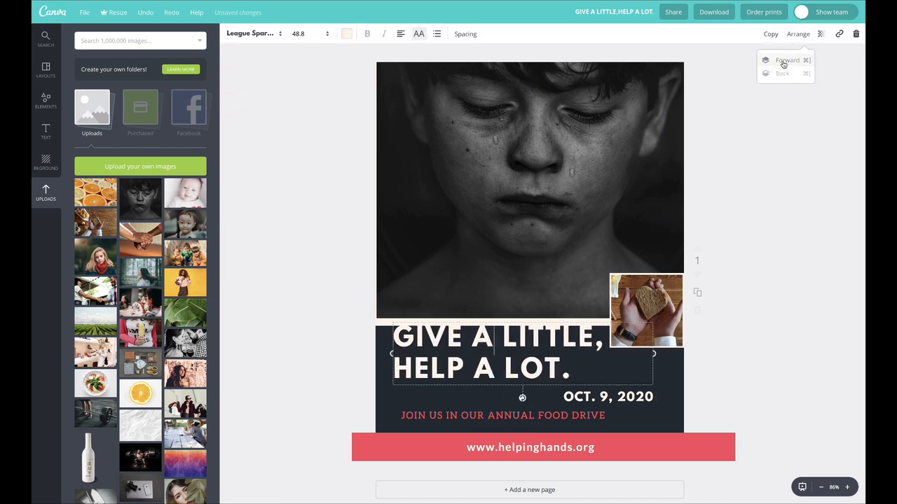
pyautogui.click(300, 272)
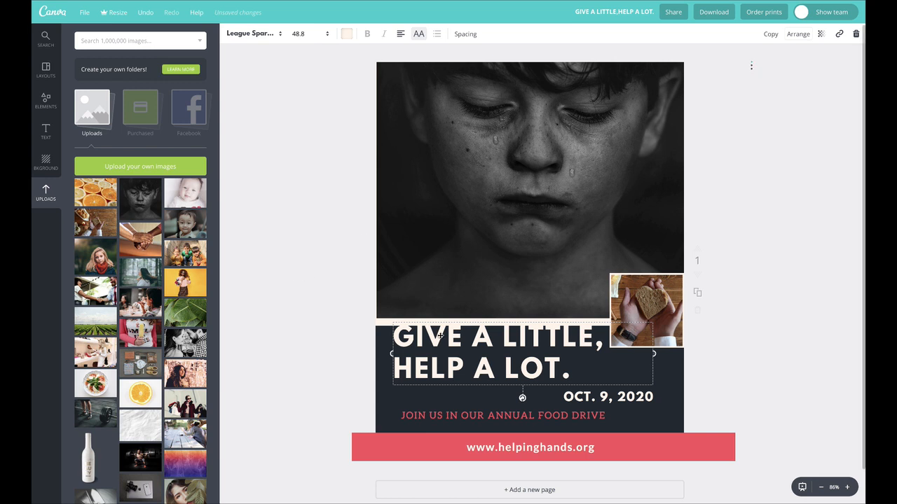
pyautogui.moveTo(444, 323); pyautogui.dragTo(447, 275)
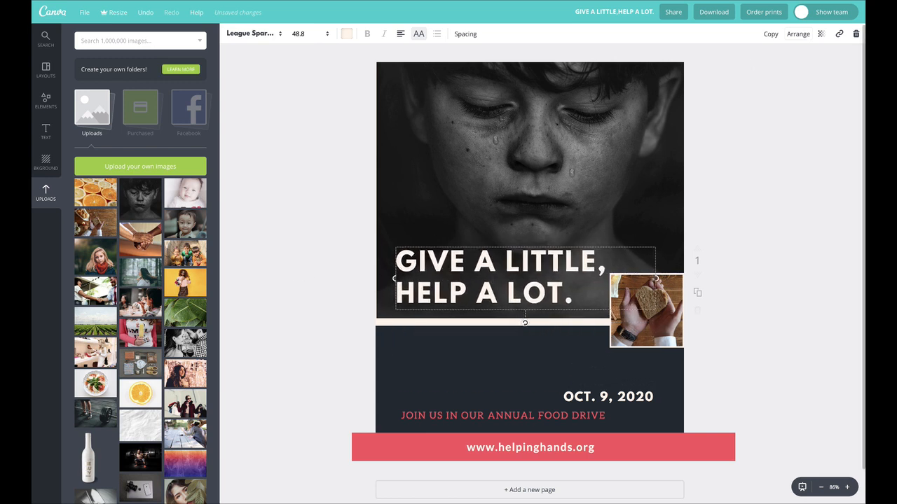
pyautogui.click(356, 225)
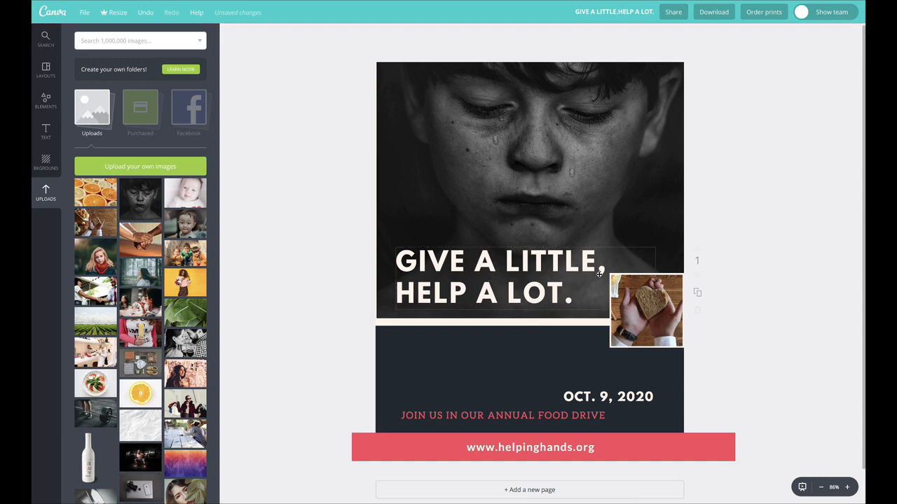
# - Enlarge the square framed bread photo and place it against the page's right edge, overlapping the dark section
pyautogui.moveTo(634, 324); pyautogui.dragTo(524, 369)
pyautogui.click(627, 327)
pyautogui.moveTo(603, 300); pyautogui.dragTo(613, 287)
pyautogui.moveTo(591, 323); pyautogui.dragTo(671, 320)
# - Wrap the food drive tagline onto two lines, and stack it above the date at the left of the dark section
pyautogui.moveTo(586, 403); pyautogui.dragTo(440, 342)
pyautogui.moveTo(504, 344); pyautogui.dragTo(504, 344)
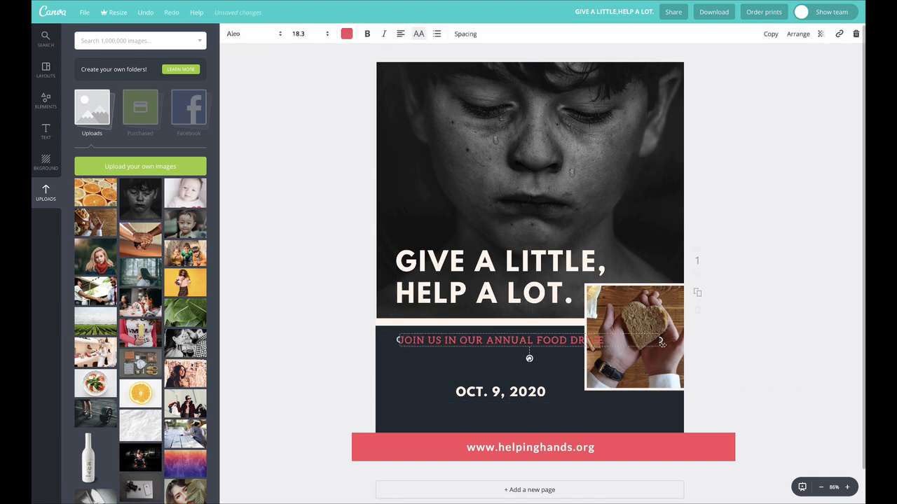
pyautogui.moveTo(561, 341); pyautogui.dragTo(496, 359)
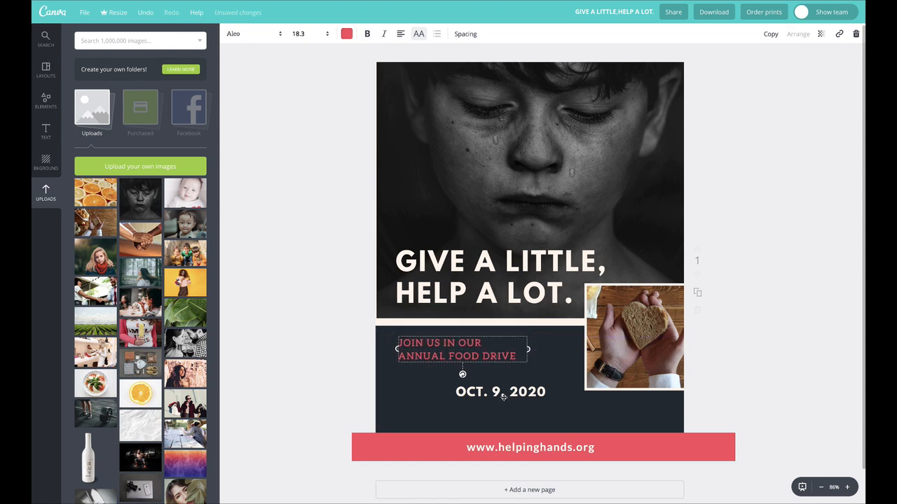
pyautogui.moveTo(494, 393); pyautogui.dragTo(449, 400)
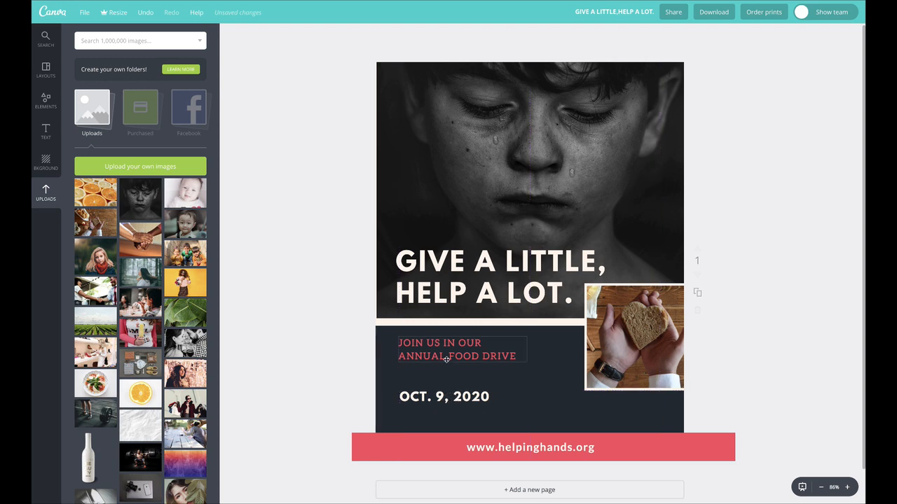
pyautogui.moveTo(447, 359); pyautogui.dragTo(451, 371)
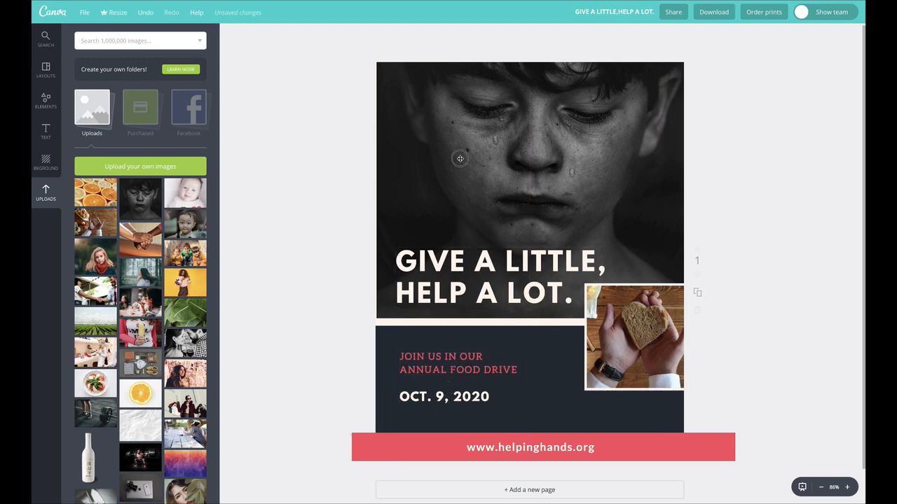
# - Shift the boy's photo down behind the headline, nudge the headline up, and adjust the photo's crop inside its frame
pyautogui.moveTo(460, 159); pyautogui.dragTo(459, 177)
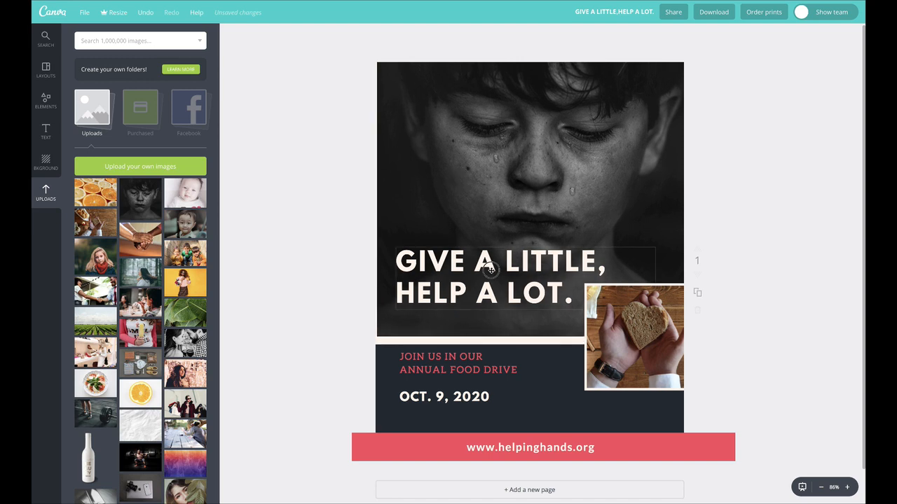
pyautogui.moveTo(490, 268); pyautogui.dragTo(492, 265)
pyautogui.moveTo(611, 187); pyautogui.dragTo(607, 180)
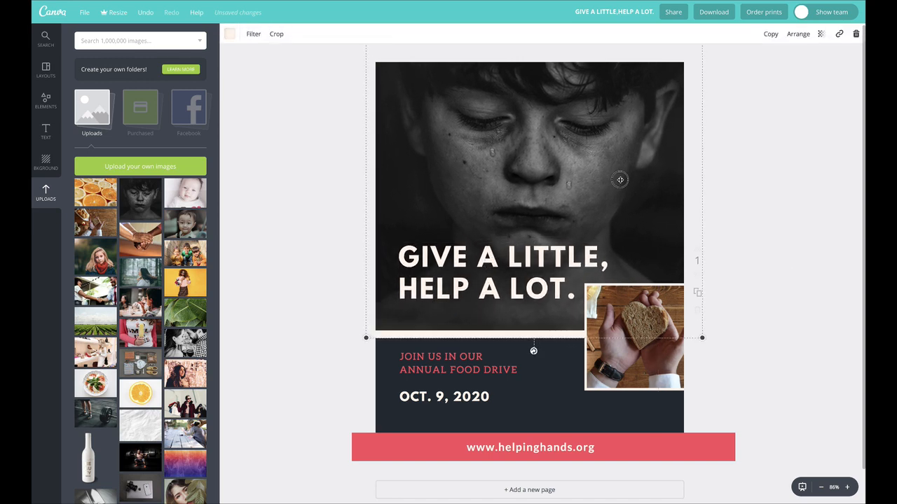
pyautogui.doubleClick(621, 179)
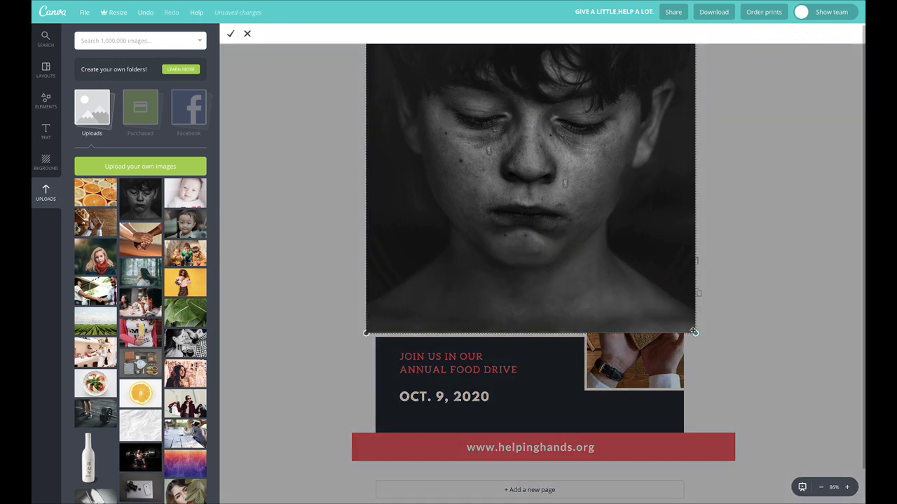
pyautogui.click(230, 34)
# - Rotate the boy's photo slightly counterclockwise, and enlarge and shift it so its slanted lower border spans the page width
pyautogui.click(417, 274)
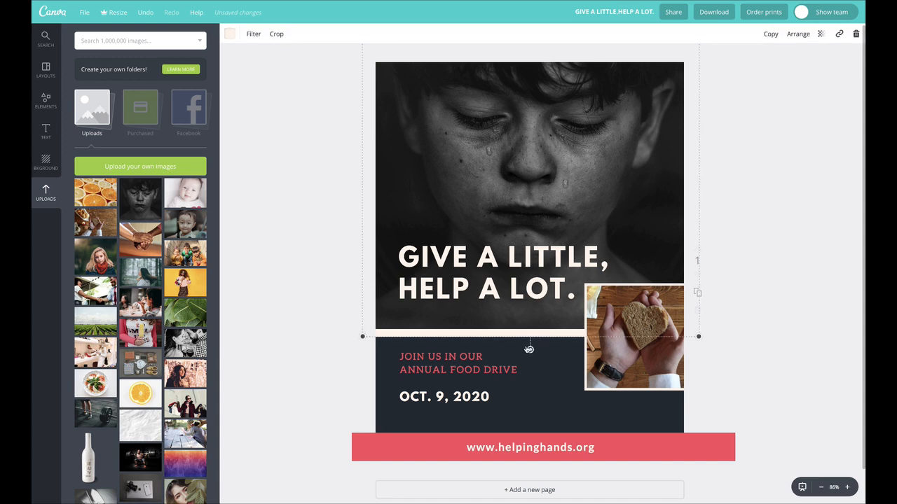
pyautogui.moveTo(533, 349); pyautogui.dragTo(547, 347)
pyautogui.moveTo(369, 358)
pyautogui.mouseDown()
pyautogui.moveTo(348, 369)
pyautogui.moveTo(357, 376)
pyautogui.moveTo(355, 355)
pyautogui.mouseUp()
pyautogui.moveTo(459, 158); pyautogui.dragTo(459, 152)
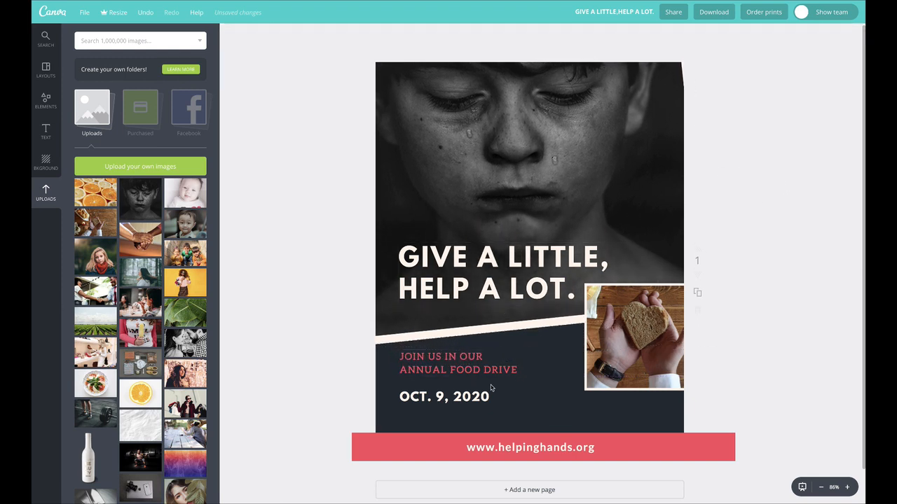
# - Try the square framed bread photo farther inward from the right edge, adjusting its size and position over the slanted border
pyautogui.moveTo(633, 345); pyautogui.dragTo(611, 357)
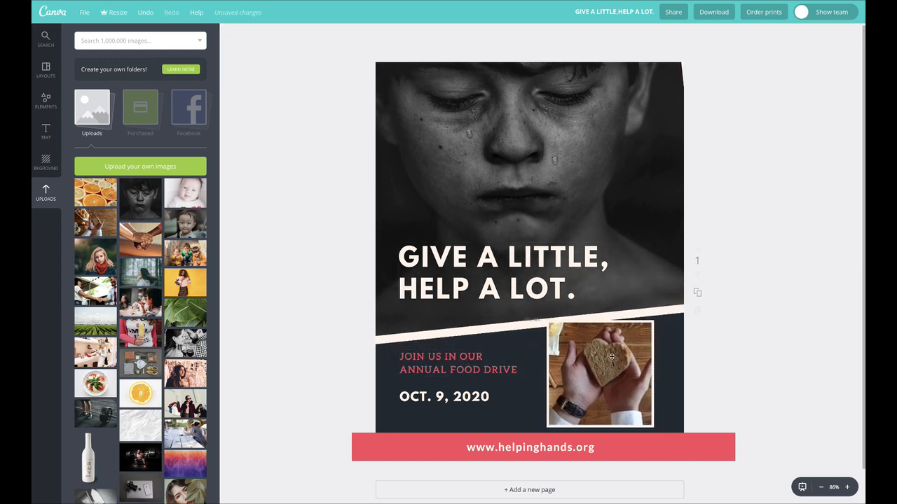
pyautogui.click(655, 323)
pyautogui.moveTo(653, 321); pyautogui.dragTo(666, 302)
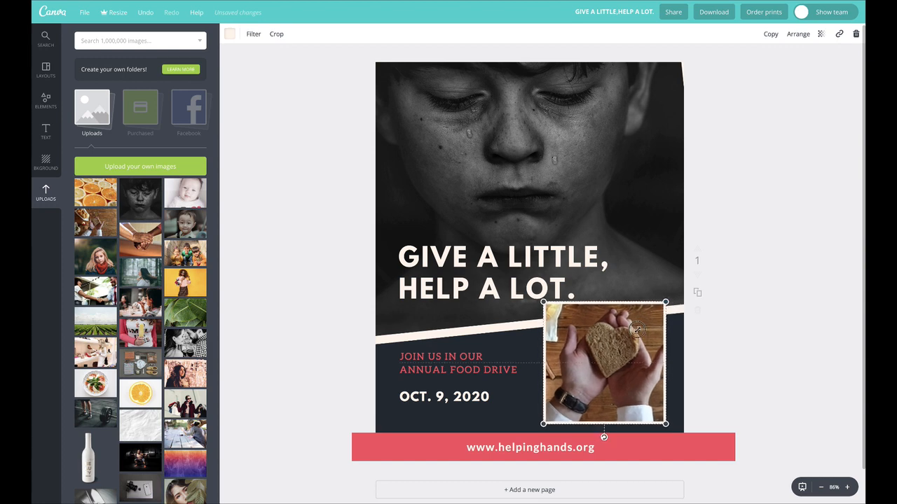
pyautogui.moveTo(635, 330); pyautogui.dragTo(621, 335)
# - Delete the square bread photo with its frame, and add a circular white-bordered frame to the flyer
pyautogui.press('Delete')
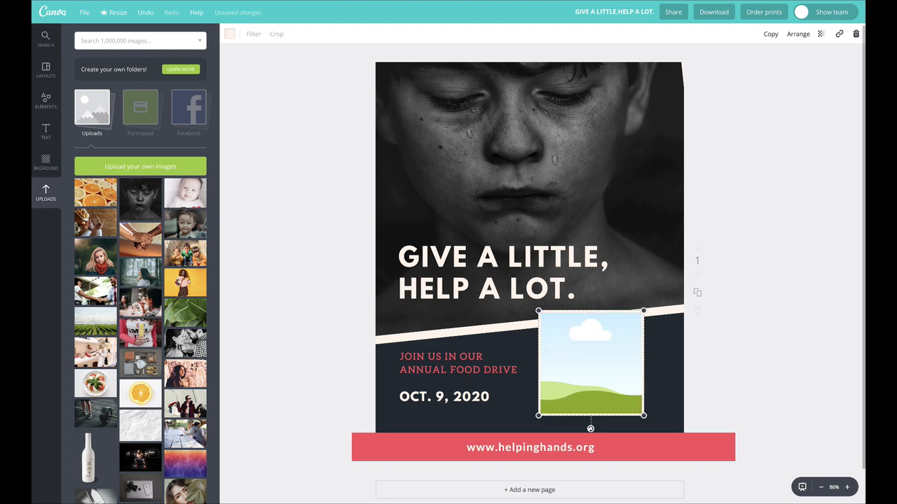
pyautogui.press('Delete')
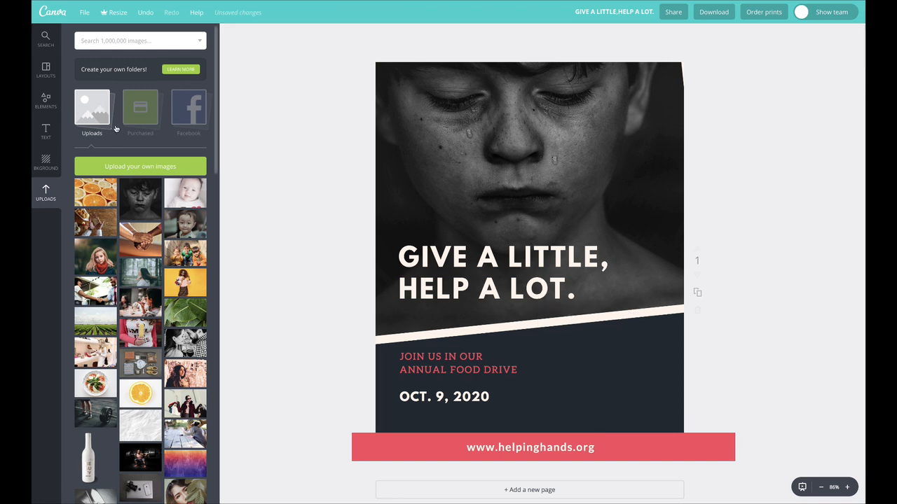
pyautogui.click(46, 103)
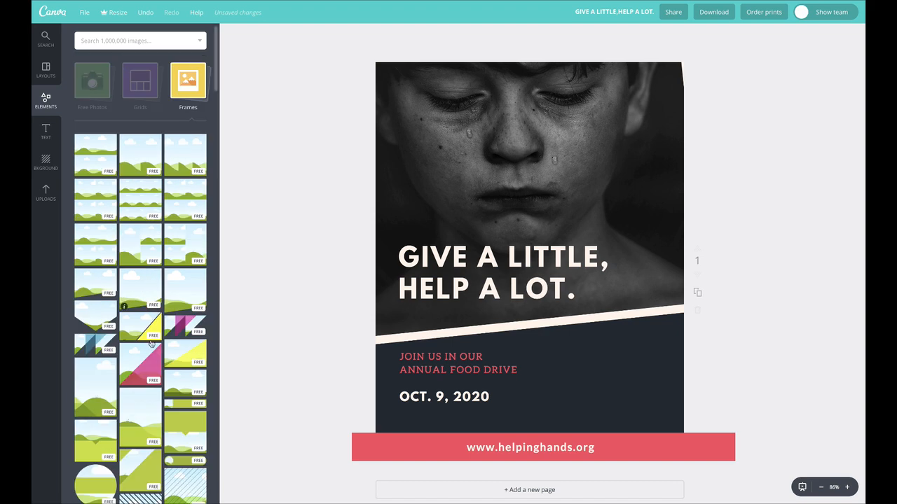
pyautogui.scroll(-3, 150, 404)
pyautogui.scroll(-8, 140, 420)
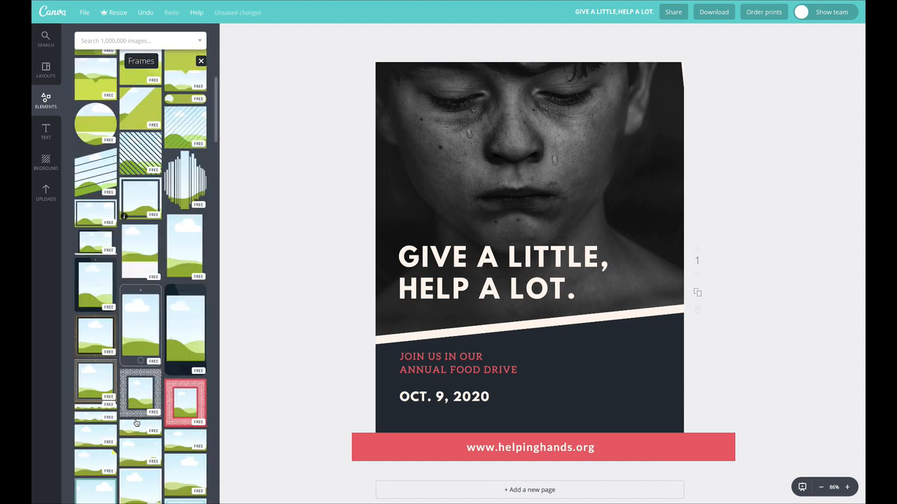
pyautogui.scroll(-3, 140, 424)
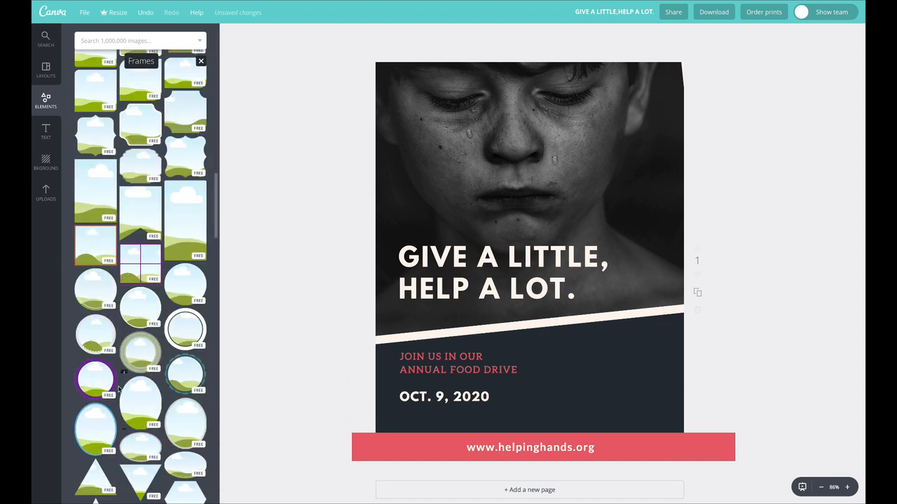
pyautogui.moveTo(137, 308); pyautogui.dragTo(609, 290)
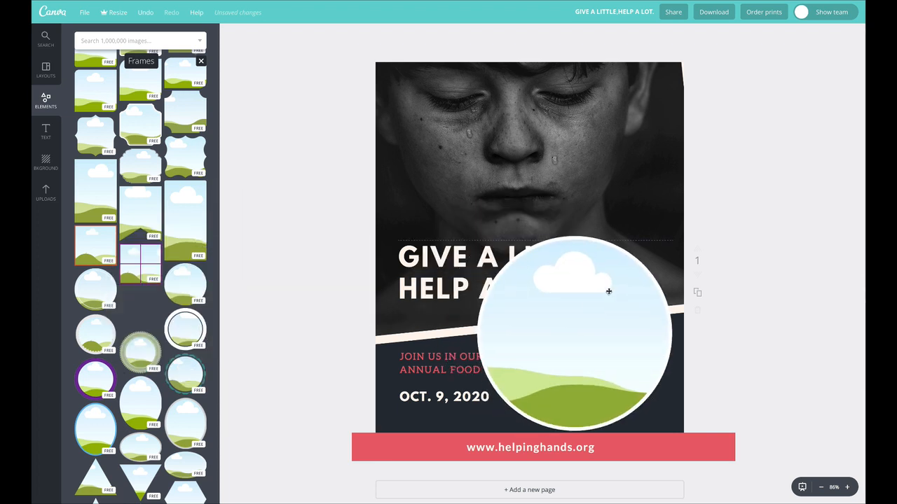
# - Scale the circular frame down and place it at the right of the dark section, overlapping the slanted border
pyautogui.moveTo(675, 234); pyautogui.dragTo(589, 320)
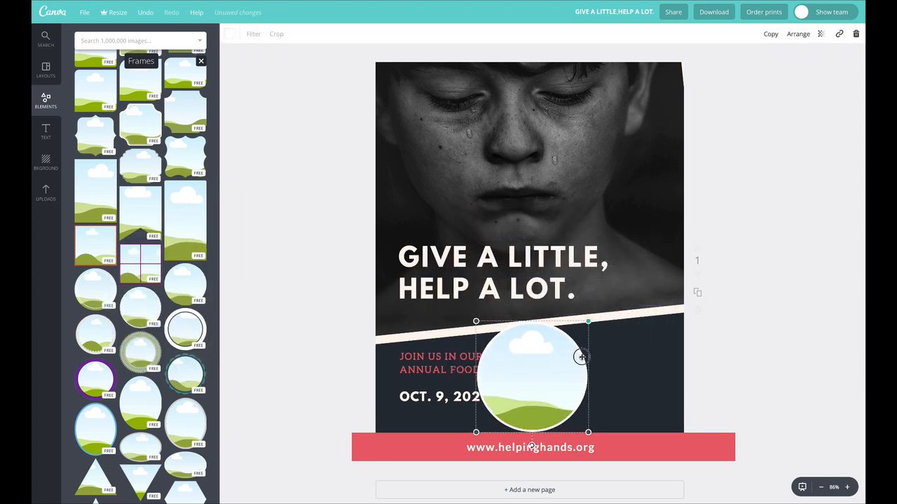
pyautogui.moveTo(569, 363); pyautogui.dragTo(636, 352)
pyautogui.moveTo(666, 306); pyautogui.dragTo(692, 293)
pyautogui.moveTo(630, 327); pyautogui.dragTo(628, 329)
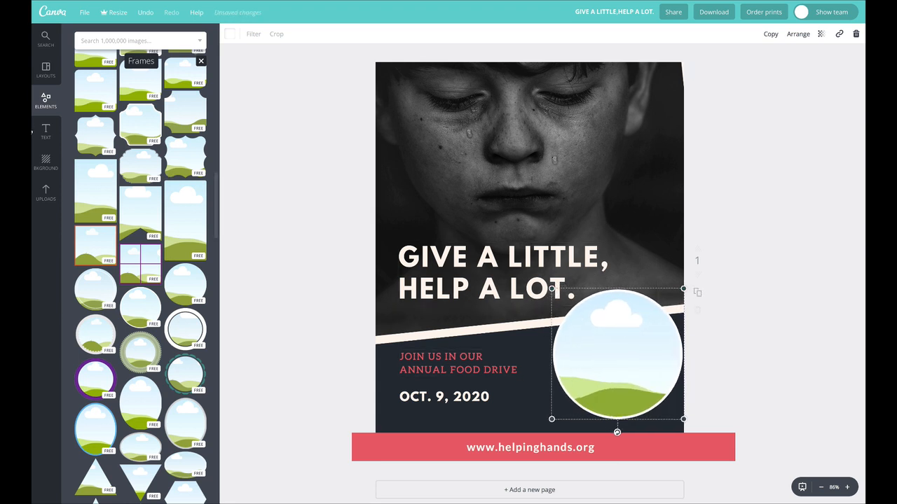
# - Fill the circular frame with the hands-holding-bread photo, and enlarge and reposition the image to center the hands in the circle
pyautogui.click(45, 189)
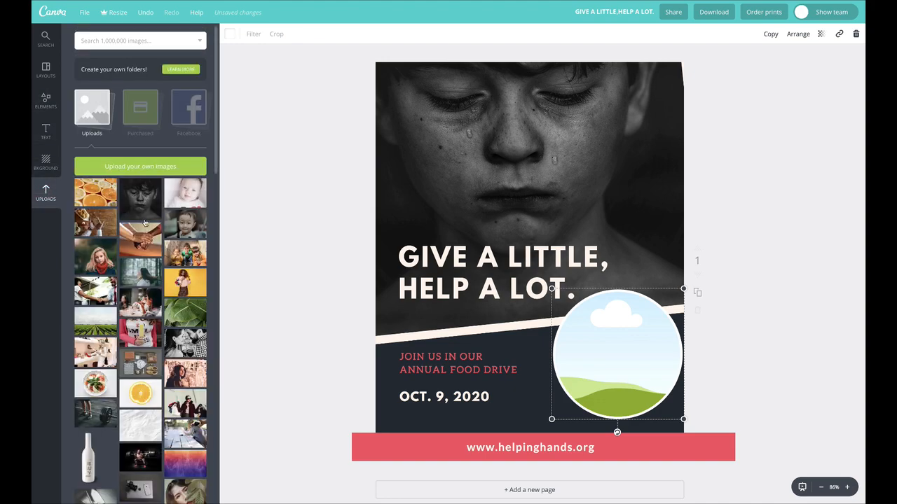
pyautogui.moveTo(330, 215); pyautogui.dragTo(620, 340)
pyautogui.doubleClick(620, 340)
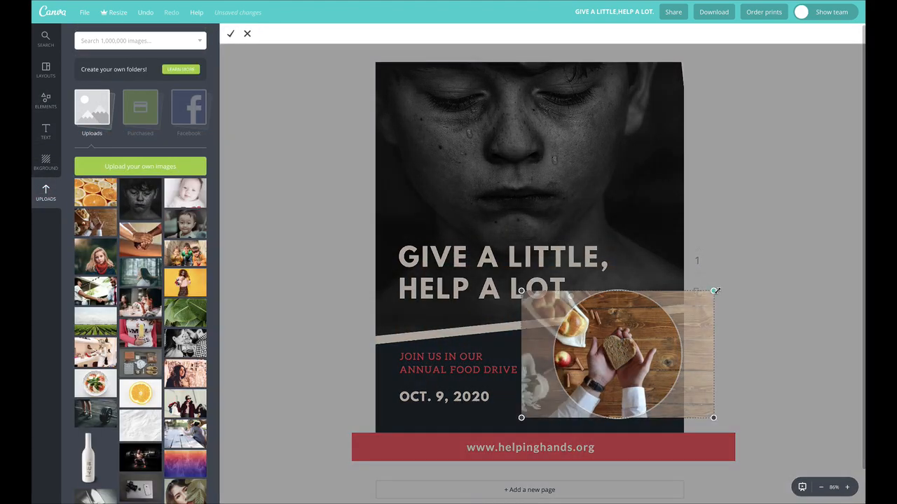
pyautogui.moveTo(715, 291); pyautogui.dragTo(795, 243)
pyautogui.moveTo(639, 342); pyautogui.dragTo(595, 365)
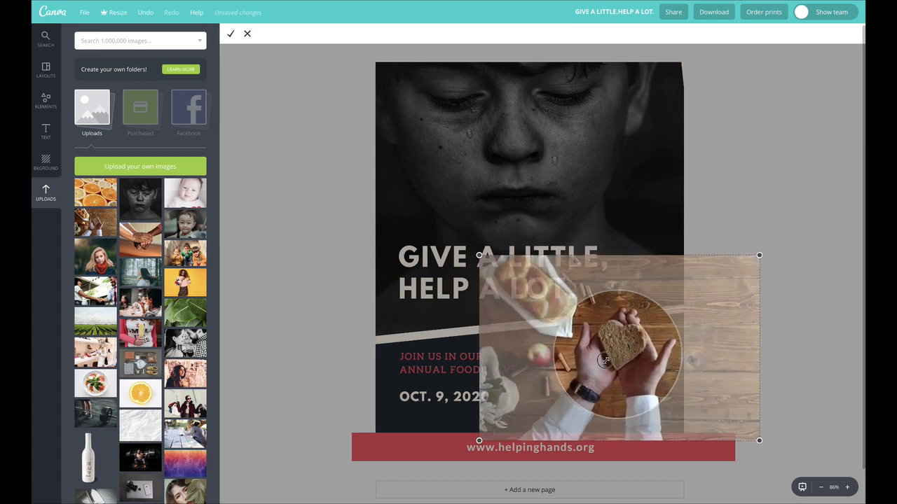
pyautogui.moveTo(758, 255); pyautogui.dragTo(775, 244)
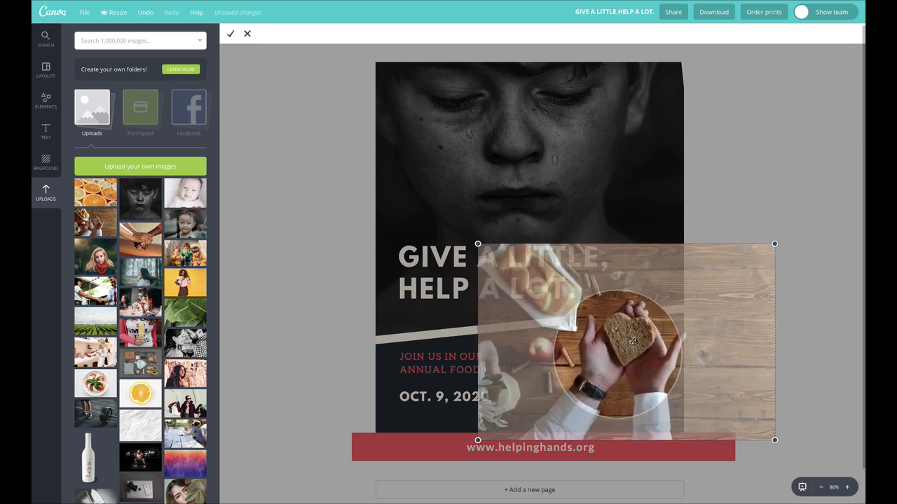
pyautogui.moveTo(635, 341); pyautogui.dragTo(627, 344)
pyautogui.click(231, 33)
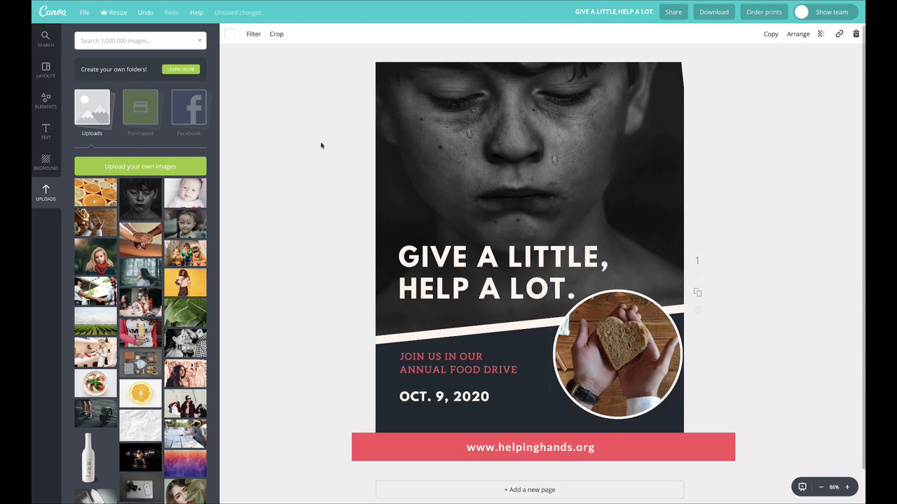
# - Shrink the circular bread photo slightly and position it just below the headline, a little in from the right page edge
pyautogui.click(320, 145)
pyautogui.click(628, 333)
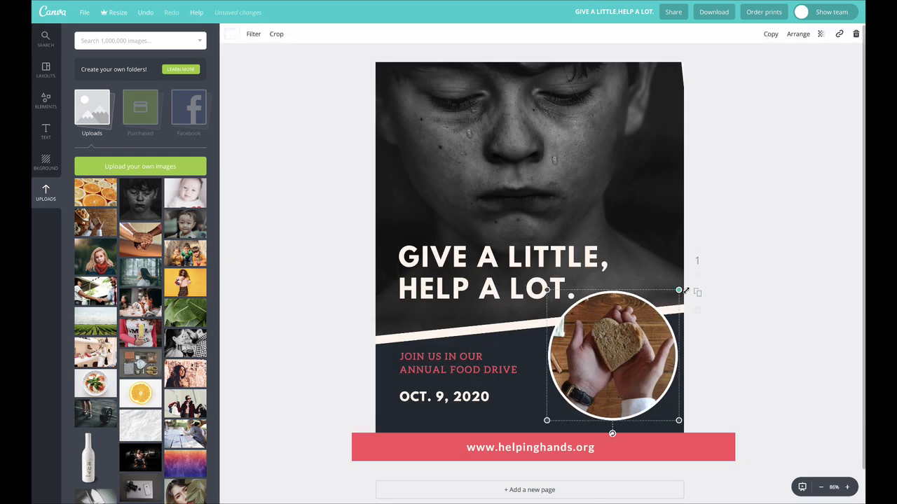
pyautogui.moveTo(680, 289); pyautogui.dragTo(668, 300)
pyautogui.moveTo(647, 341); pyautogui.dragTo(651, 340)
pyautogui.click(788, 318)
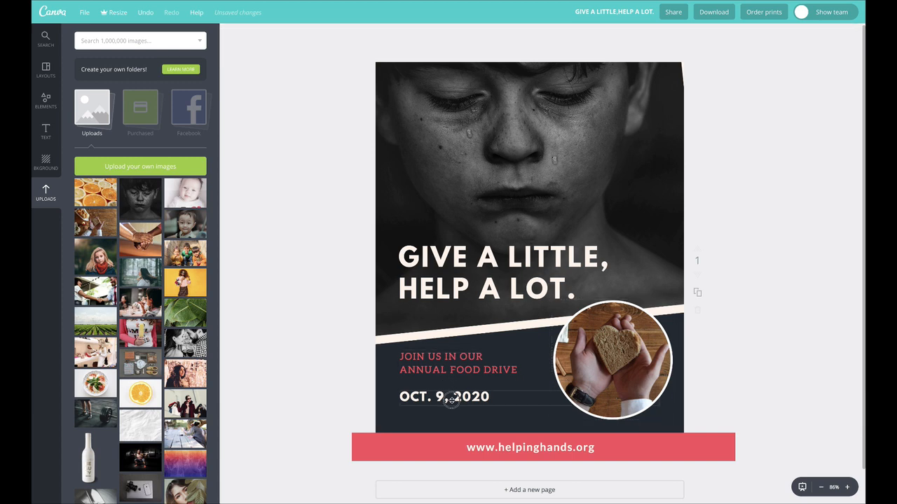
# - Nudge the date and the food drive tagline down slightly within the dark section
pyautogui.moveTo(452, 398); pyautogui.dragTo(454, 407)
pyautogui.moveTo(457, 367); pyautogui.dragTo(459, 373)
pyautogui.click(267, 350)
# - Trim both ends of the red website banner so it matches the flyer's page width
pyautogui.click(374, 443)
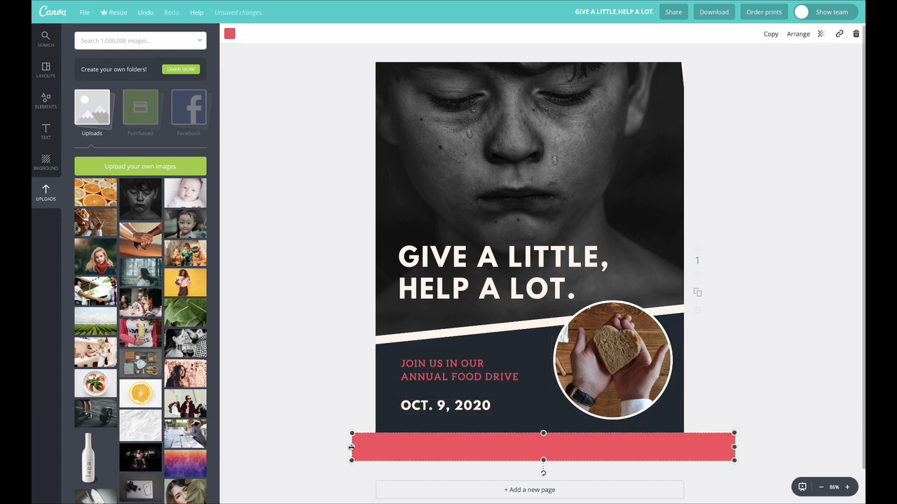
pyautogui.moveTo(352, 447); pyautogui.dragTo(374, 444)
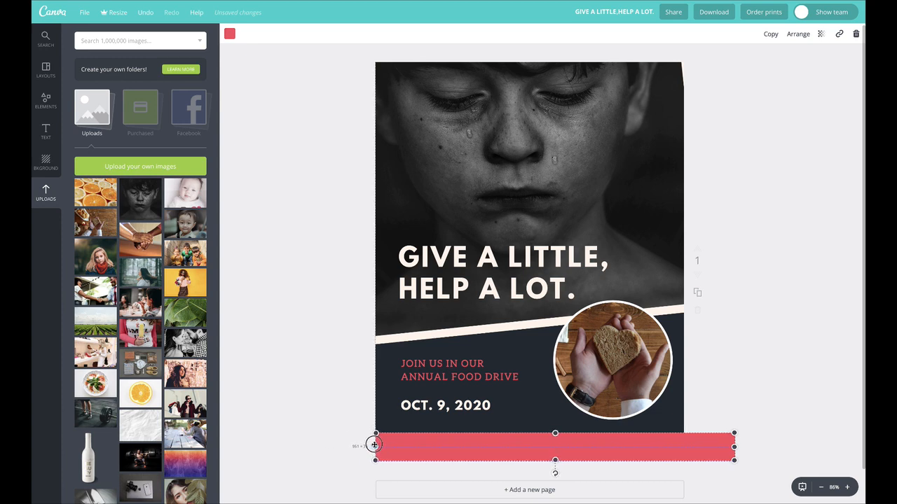
pyautogui.moveTo(717, 449); pyautogui.dragTo(683, 446)
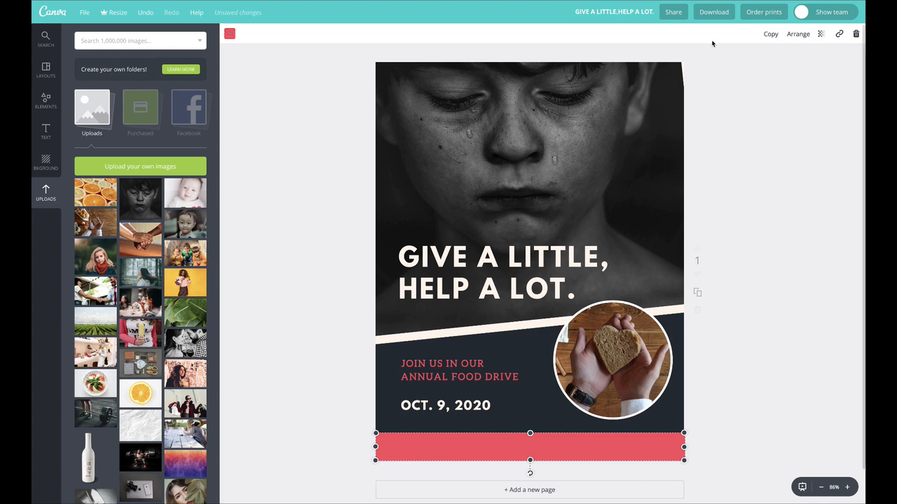
pyautogui.click(767, 153)
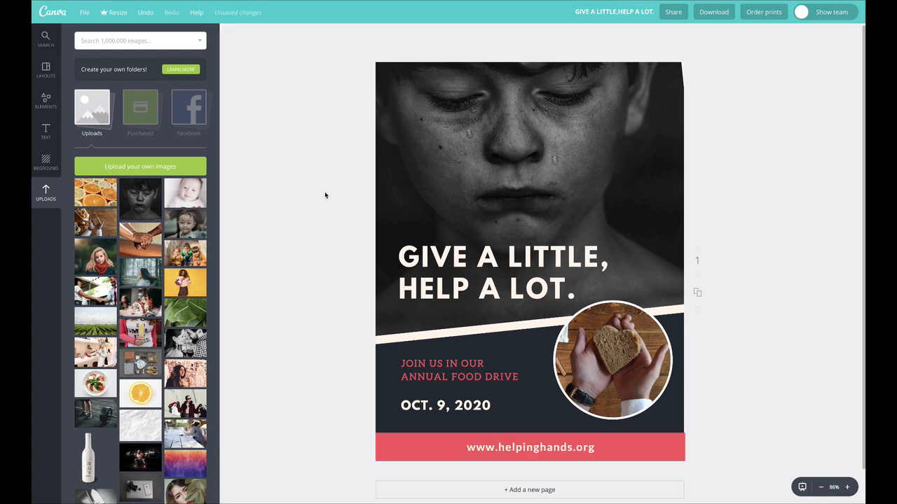
# - Narrow the headline's text box so it wraps onto four lines, and position it just above the slanted border
pyautogui.moveTo(443, 260); pyautogui.dragTo(444, 250)
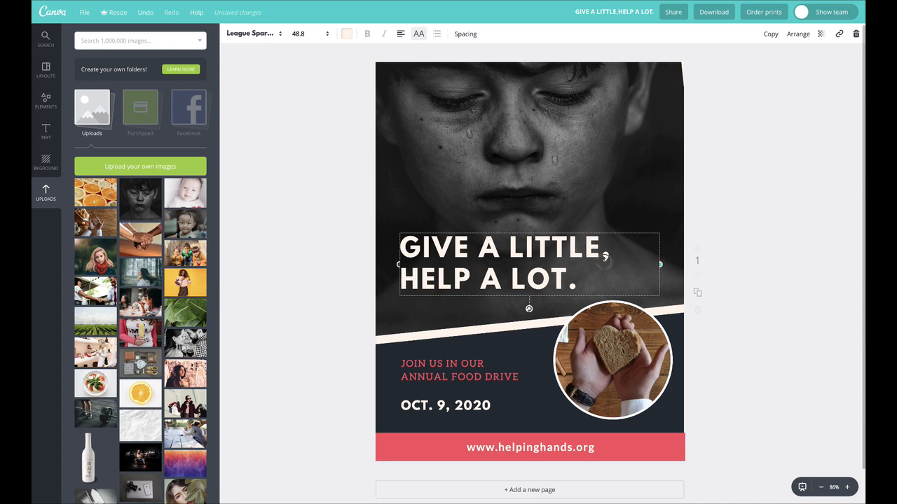
pyautogui.moveTo(603, 258); pyautogui.dragTo(562, 262)
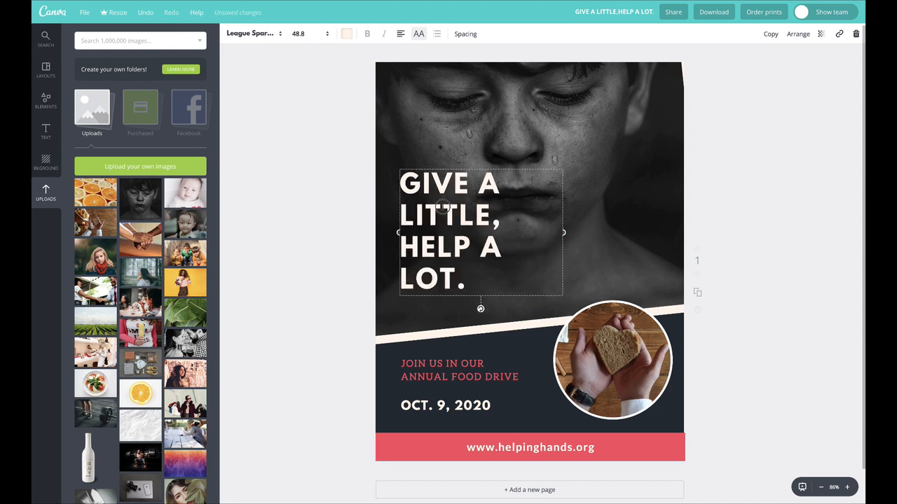
pyautogui.moveTo(443, 206); pyautogui.dragTo(447, 219)
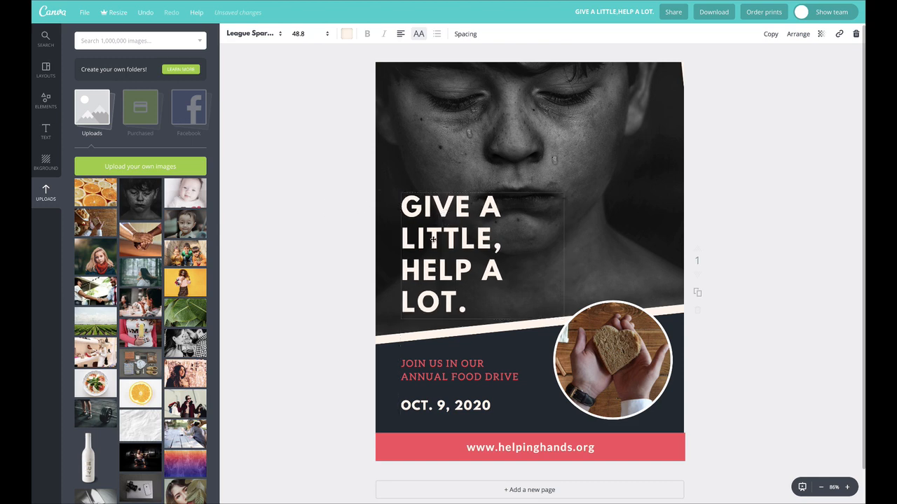
# - Inspect how the boy's portrait is cropped inside the tilted frame
pyautogui.click(543, 112)
pyautogui.doubleClick(514, 112)
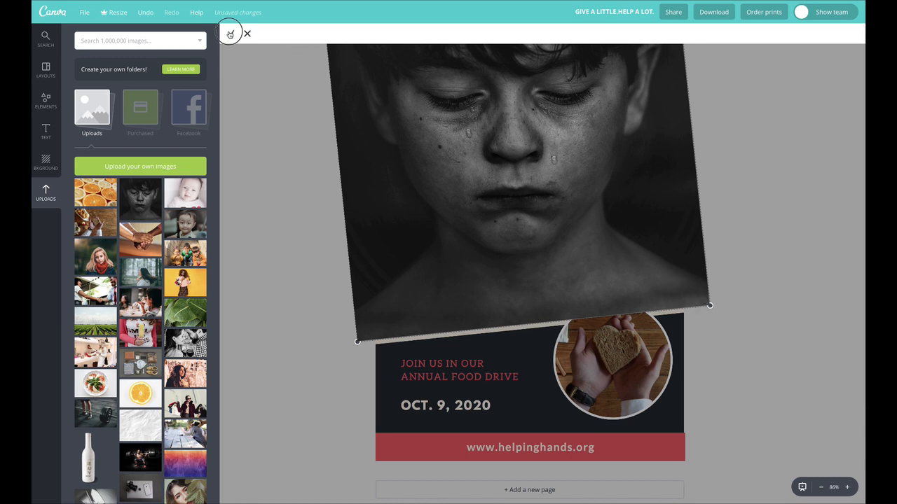
pyautogui.click(231, 32)
pyautogui.click(344, 160)
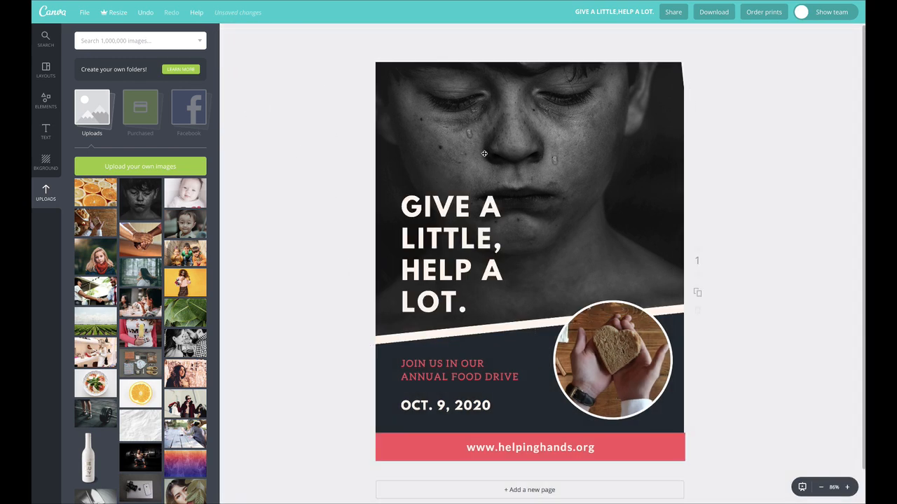
# - Try the clasped-hands photo and the three-children photo in the tilted frame, and put the boy's portrait back
pyautogui.moveTo(140, 239); pyautogui.dragTo(395, 155)
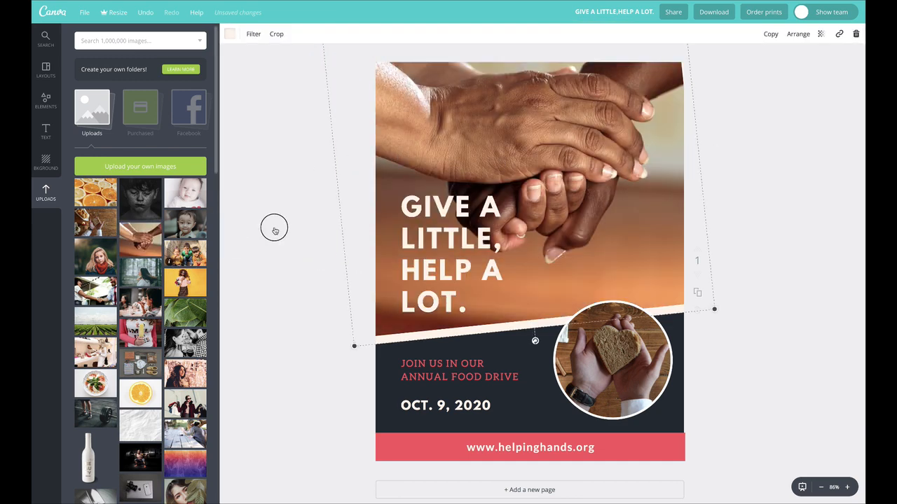
pyautogui.moveTo(274, 231); pyautogui.dragTo(466, 178)
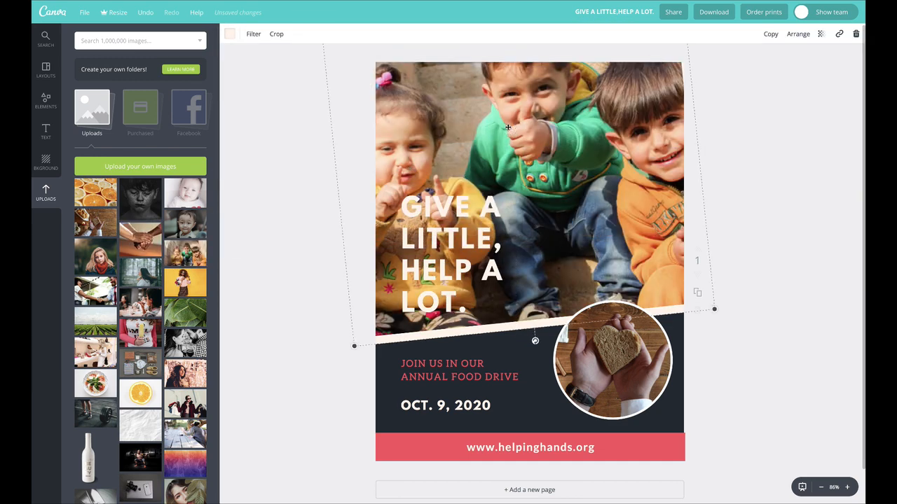
pyautogui.doubleClick(508, 127)
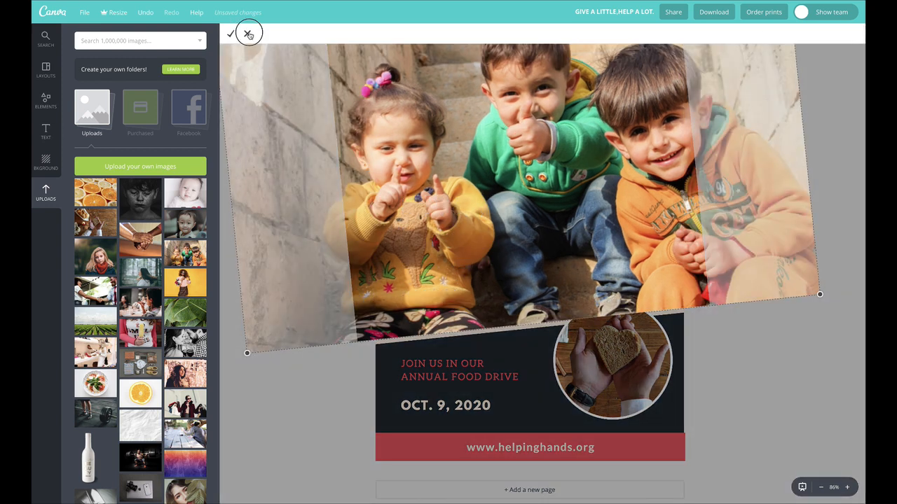
pyautogui.click(246, 32)
pyautogui.moveTo(132, 203); pyautogui.dragTo(518, 175)
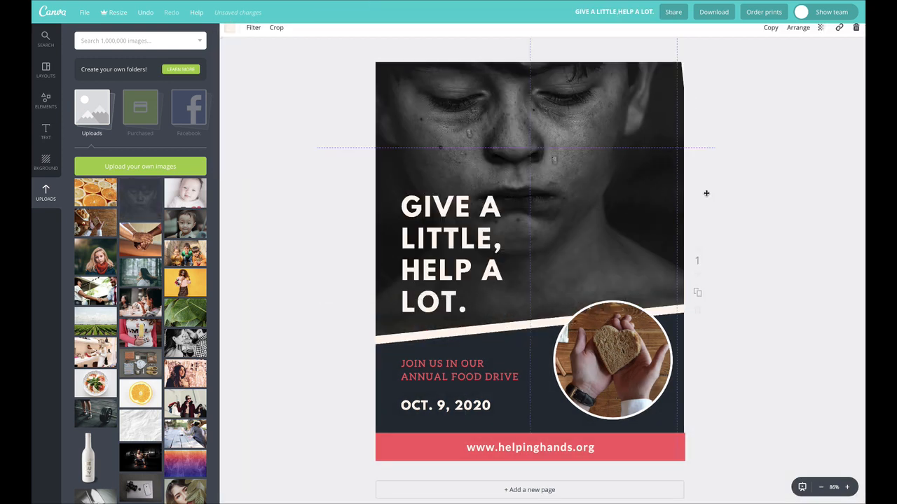
# - Shift the tilted photo right to expose its left border, and rotate the headline to match the photo's slant
pyautogui.moveTo(496, 119); pyautogui.dragTo(547, 113)
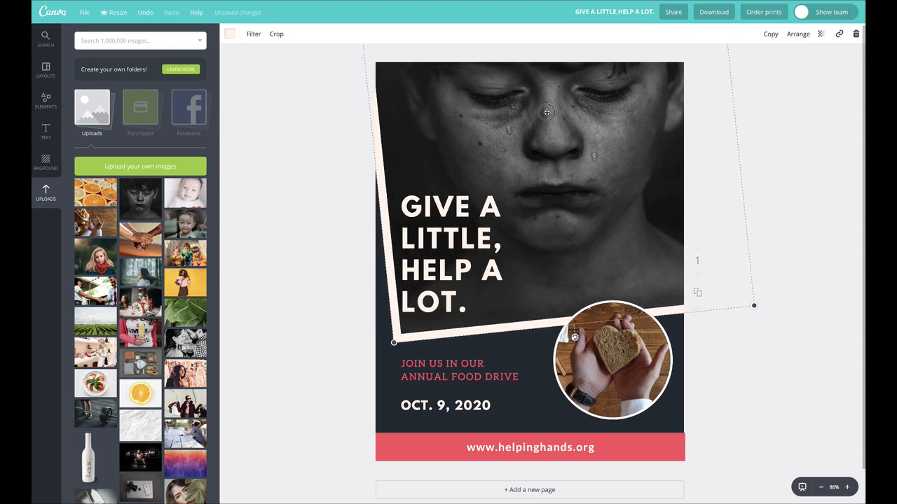
pyautogui.click(461, 206)
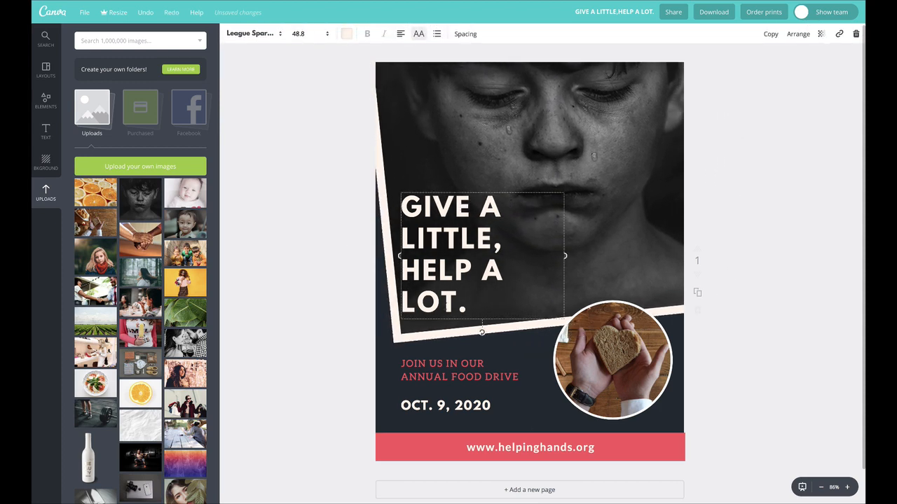
pyautogui.moveTo(487, 335); pyautogui.dragTo(491, 333)
pyautogui.moveTo(435, 218); pyautogui.dragTo(440, 213)
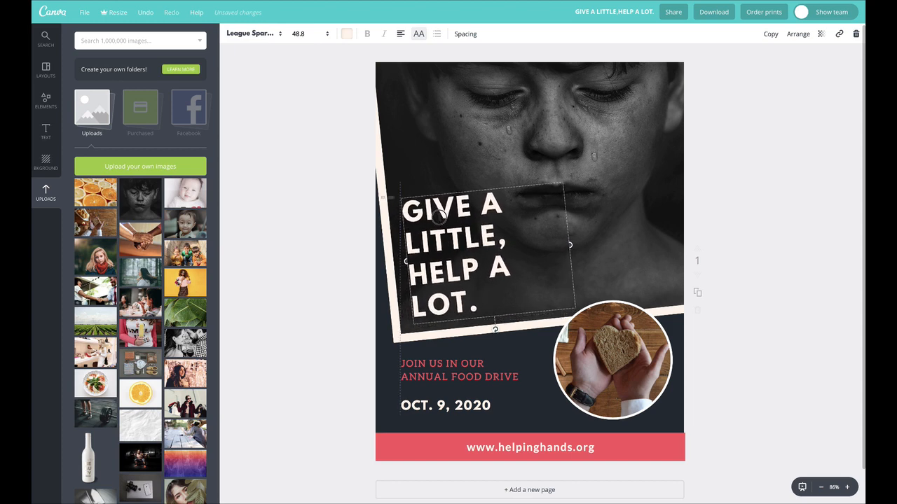
pyautogui.click(330, 176)
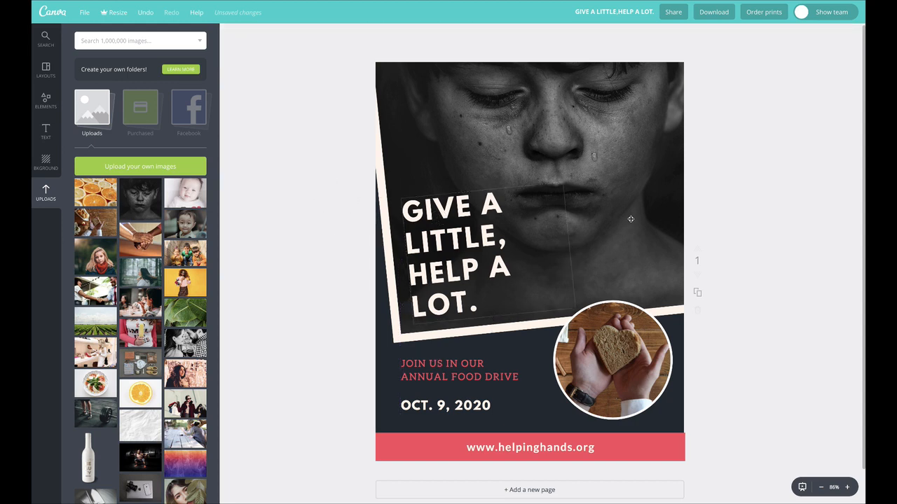
pyautogui.moveTo(485, 128); pyautogui.dragTo(479, 131)
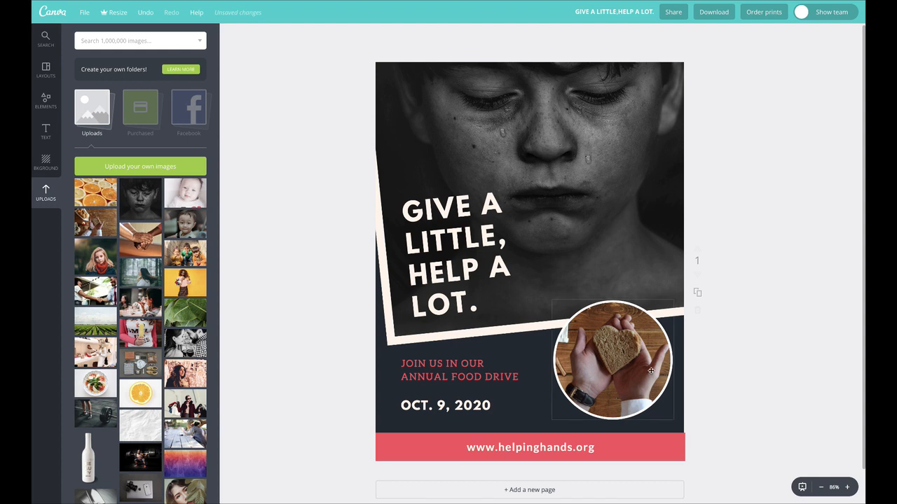
# - Nudge the circular bread photo slightly up and to the left within the flyer
pyautogui.moveTo(651, 371); pyautogui.dragTo(642, 363)
pyautogui.click(658, 316)
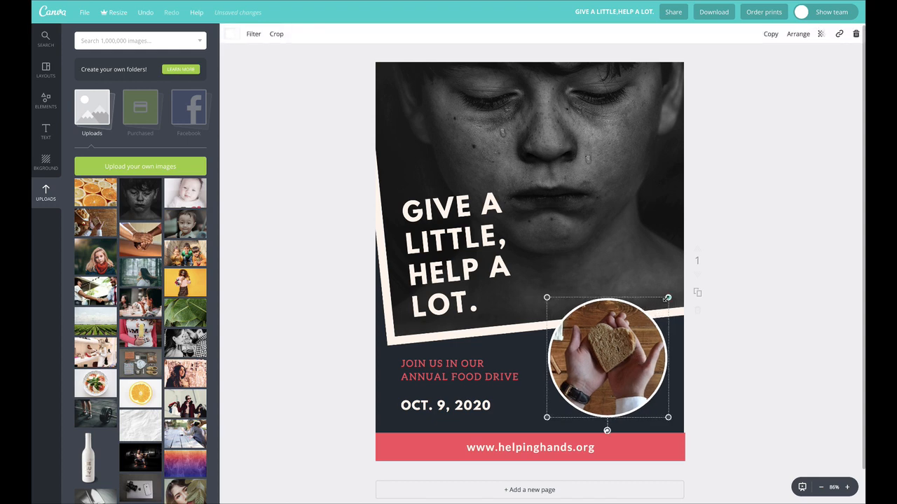
pyautogui.click(743, 370)
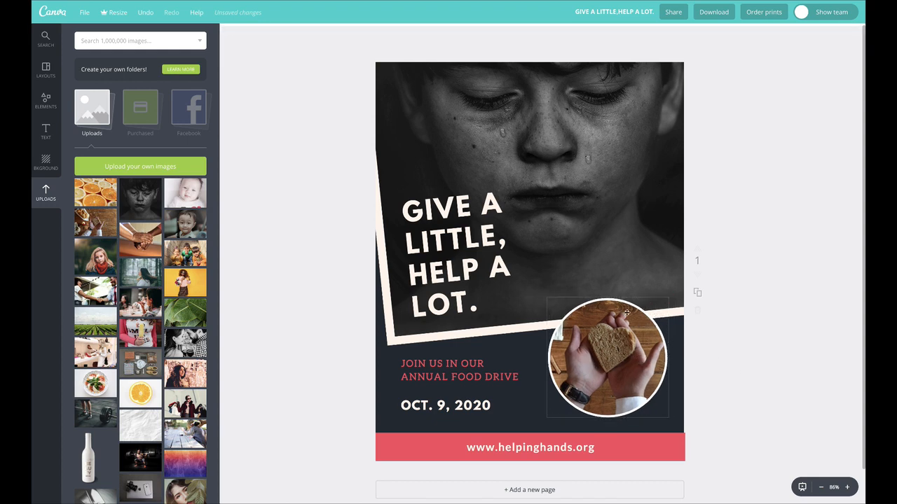
# - Remove the bread image from the circular frame and delete the empty frame
pyautogui.click(627, 329)
pyautogui.click(856, 35)
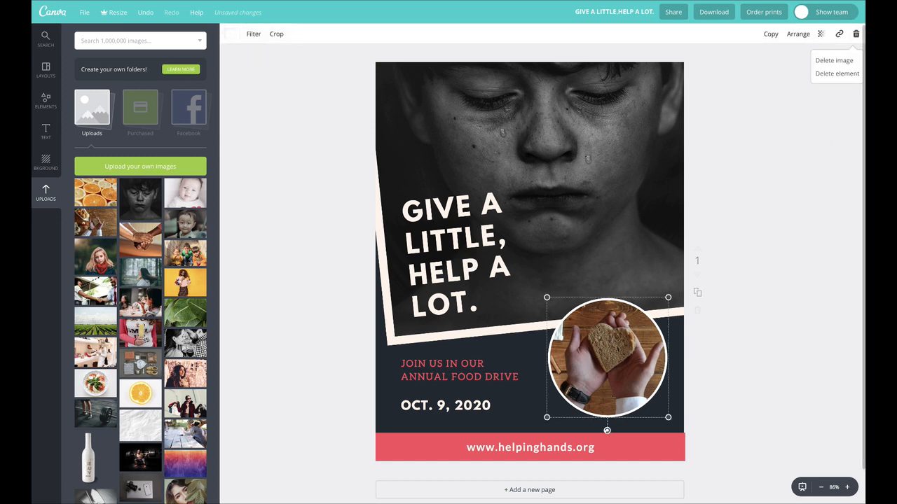
pyautogui.click(837, 61)
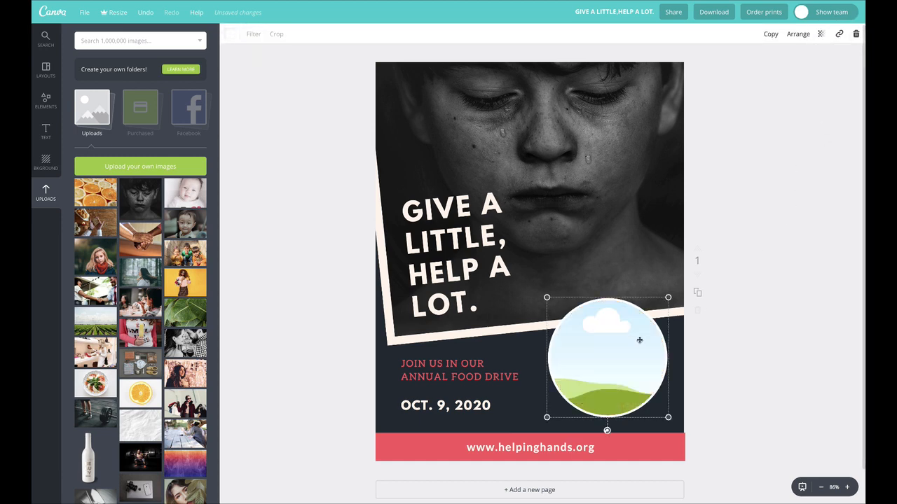
pyautogui.click(856, 33)
pyautogui.click(838, 74)
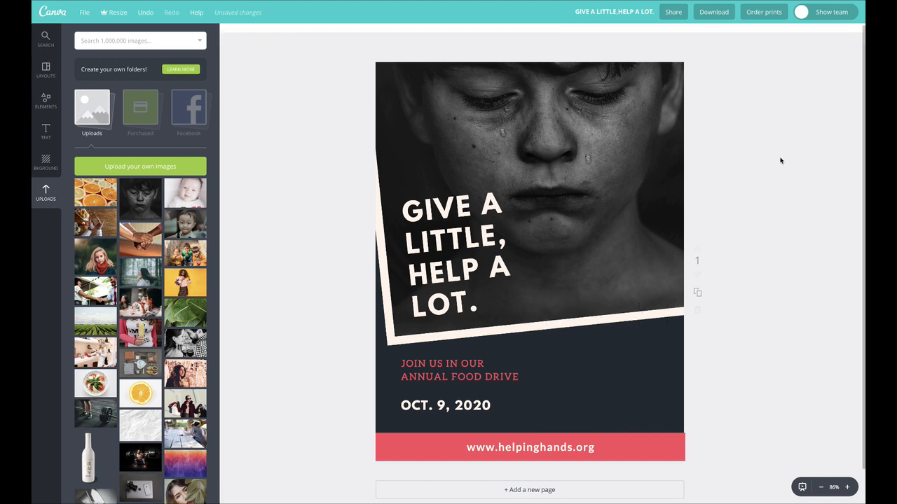
# - Move the food drive tagline to the right of the date, just above the red banner
pyautogui.click(449, 342)
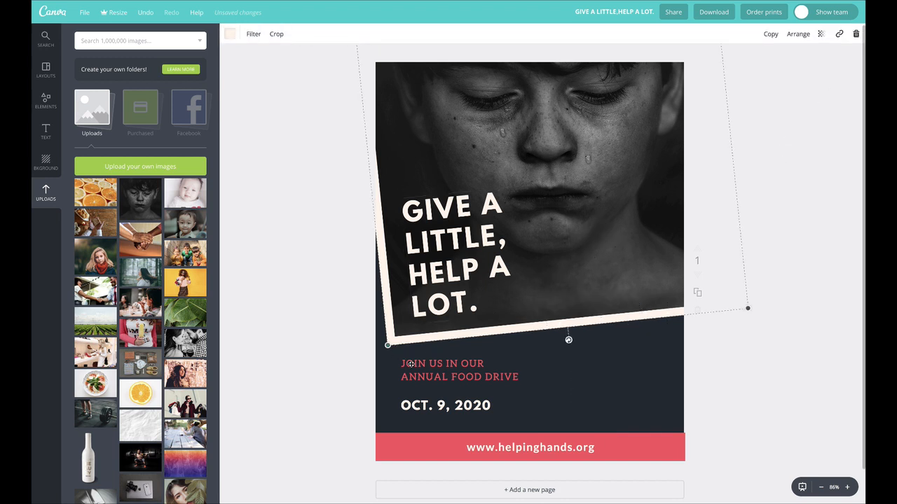
pyautogui.moveTo(467, 370); pyautogui.dragTo(589, 408)
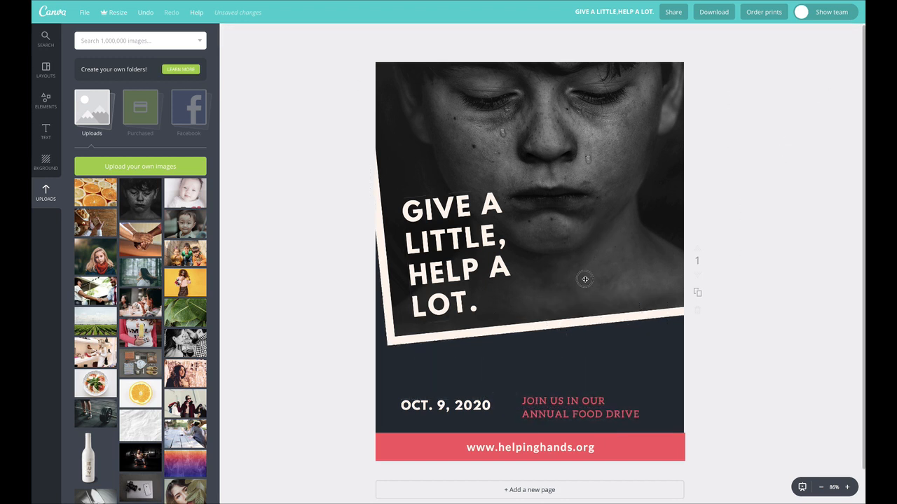
# - Lower the tilted photo to just above the date with its left border exposed, and move the headline down into the photo's lower-left corner
pyautogui.moveTo(582, 278); pyautogui.dragTo(550, 306)
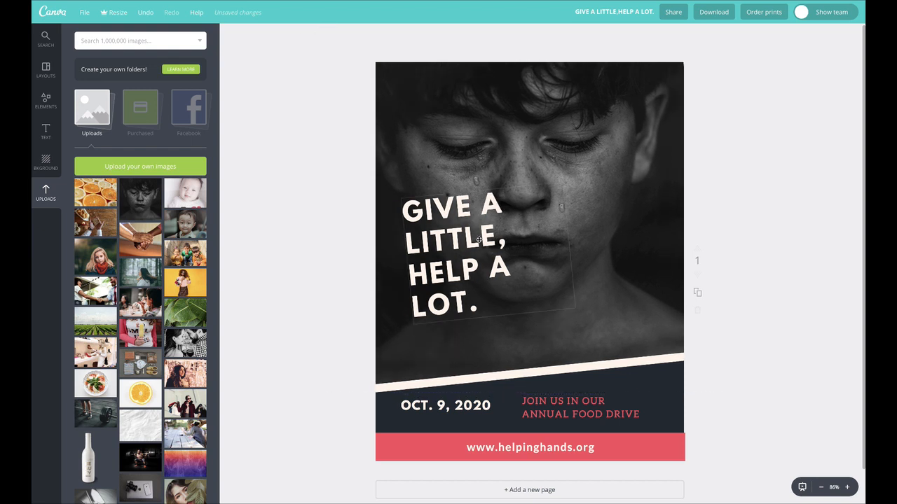
pyautogui.moveTo(479, 240); pyautogui.dragTo(465, 290)
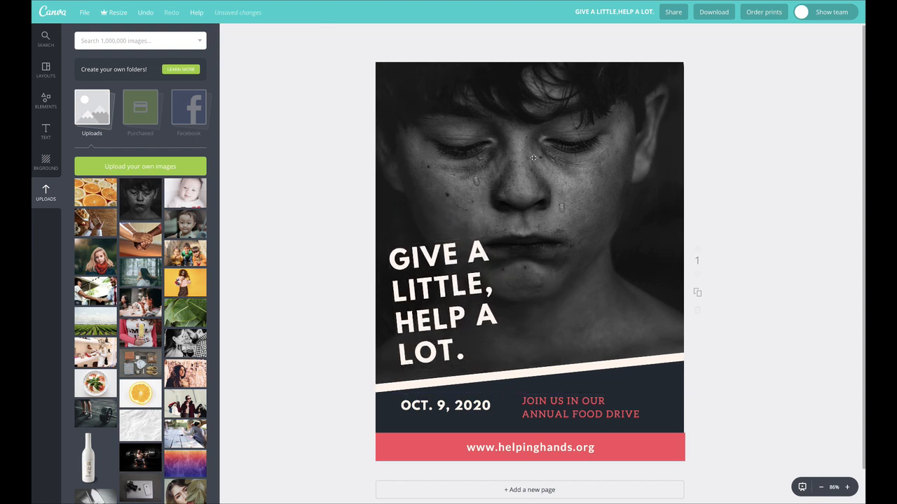
pyautogui.moveTo(533, 159); pyautogui.dragTo(564, 150)
pyautogui.moveTo(446, 246); pyautogui.dragTo(447, 243)
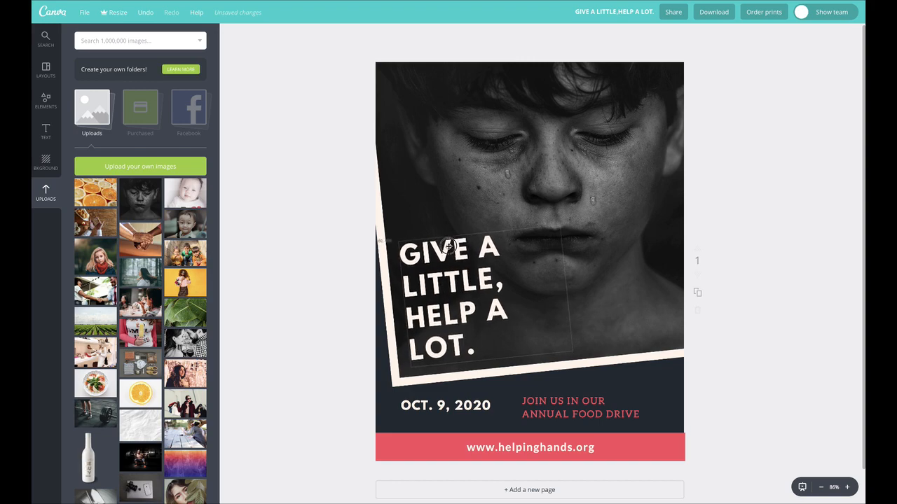